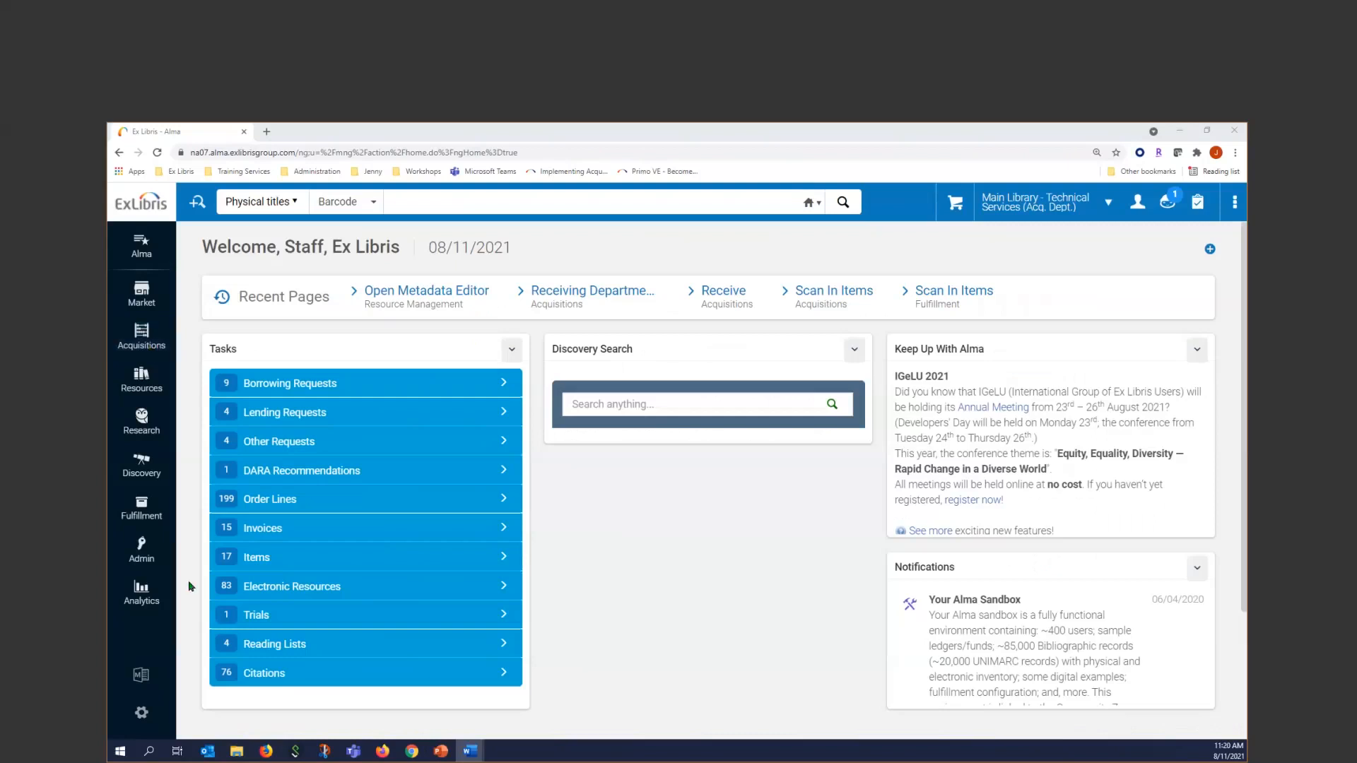
Start a new acquisitions invoice with manual creation and proceed to its invoice details
{"action": "left_click", "coordinate": [1235, 153]}
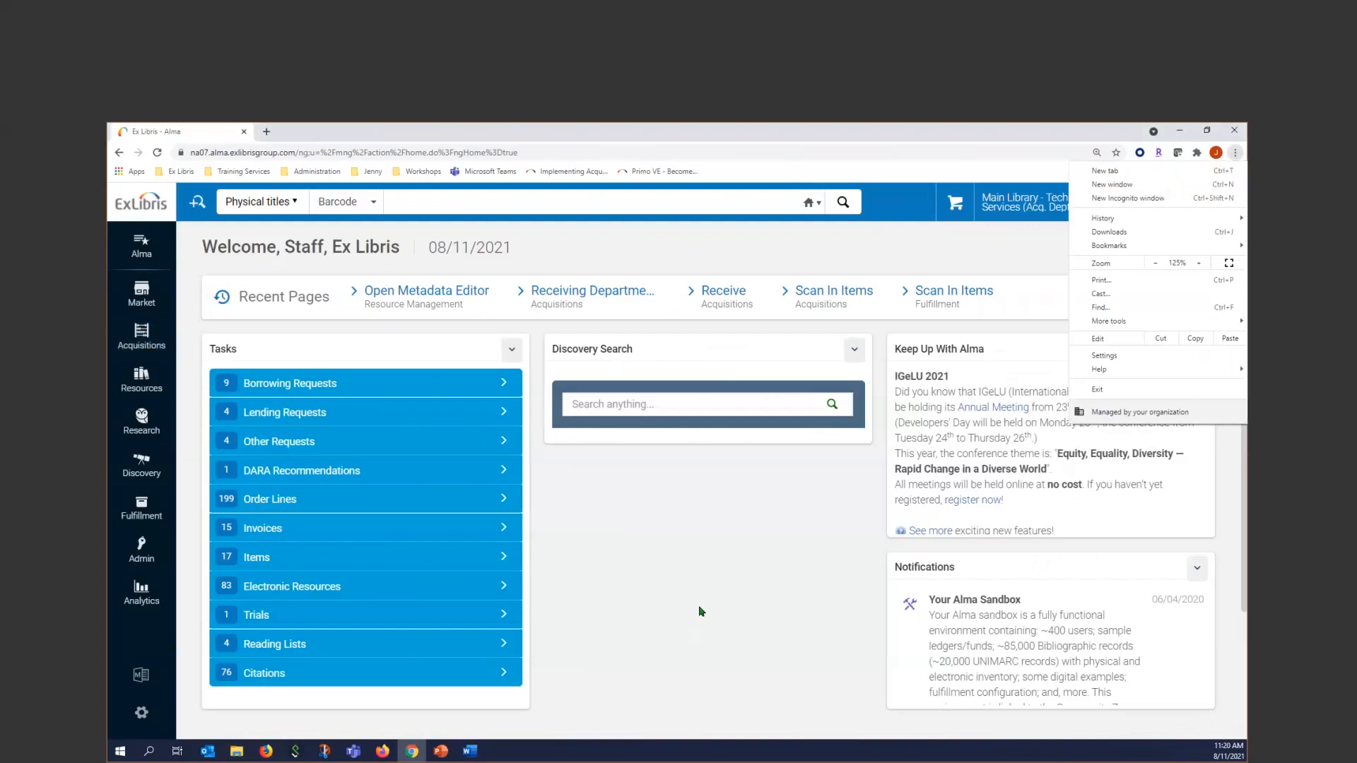
{"action": "left_click", "coordinate": [177, 318]}
{"action": "left_click", "coordinate": [141, 336]}
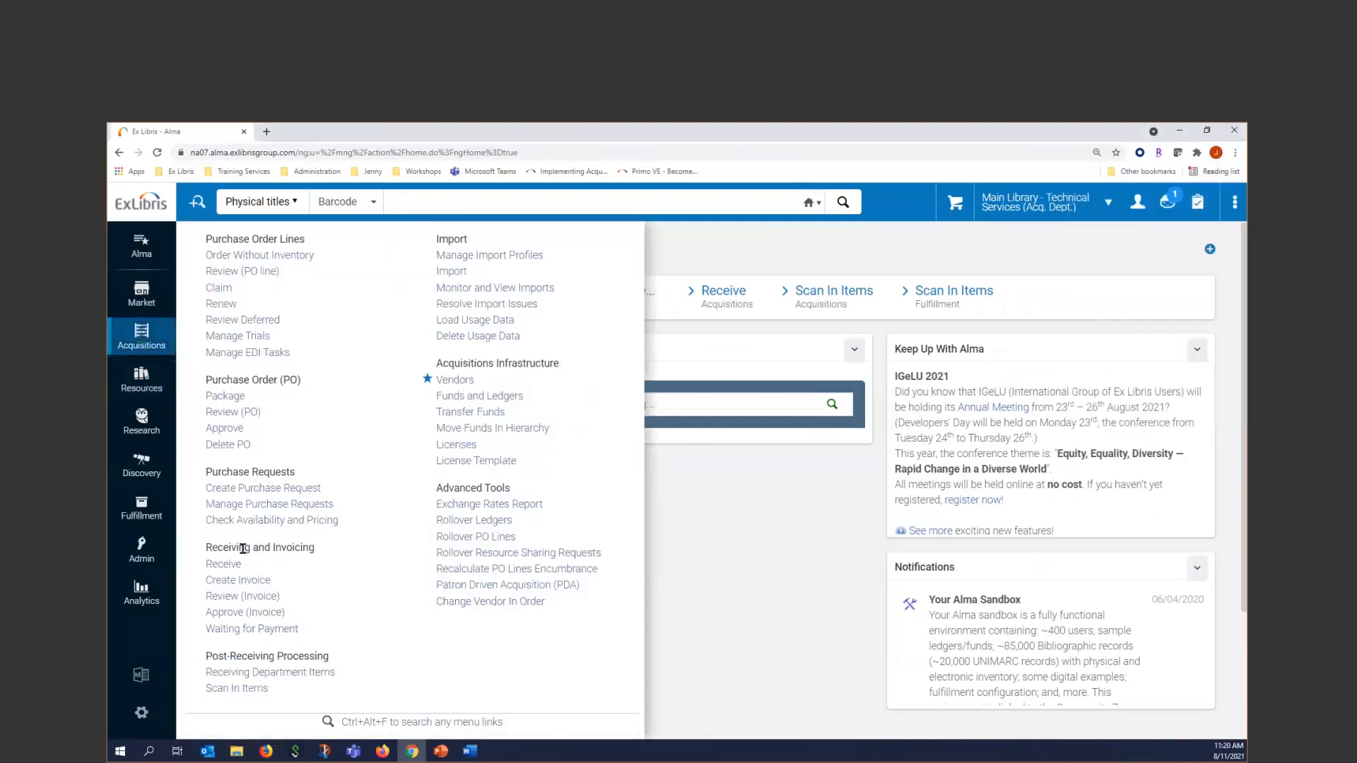
{"action": "left_click", "coordinate": [239, 581]}
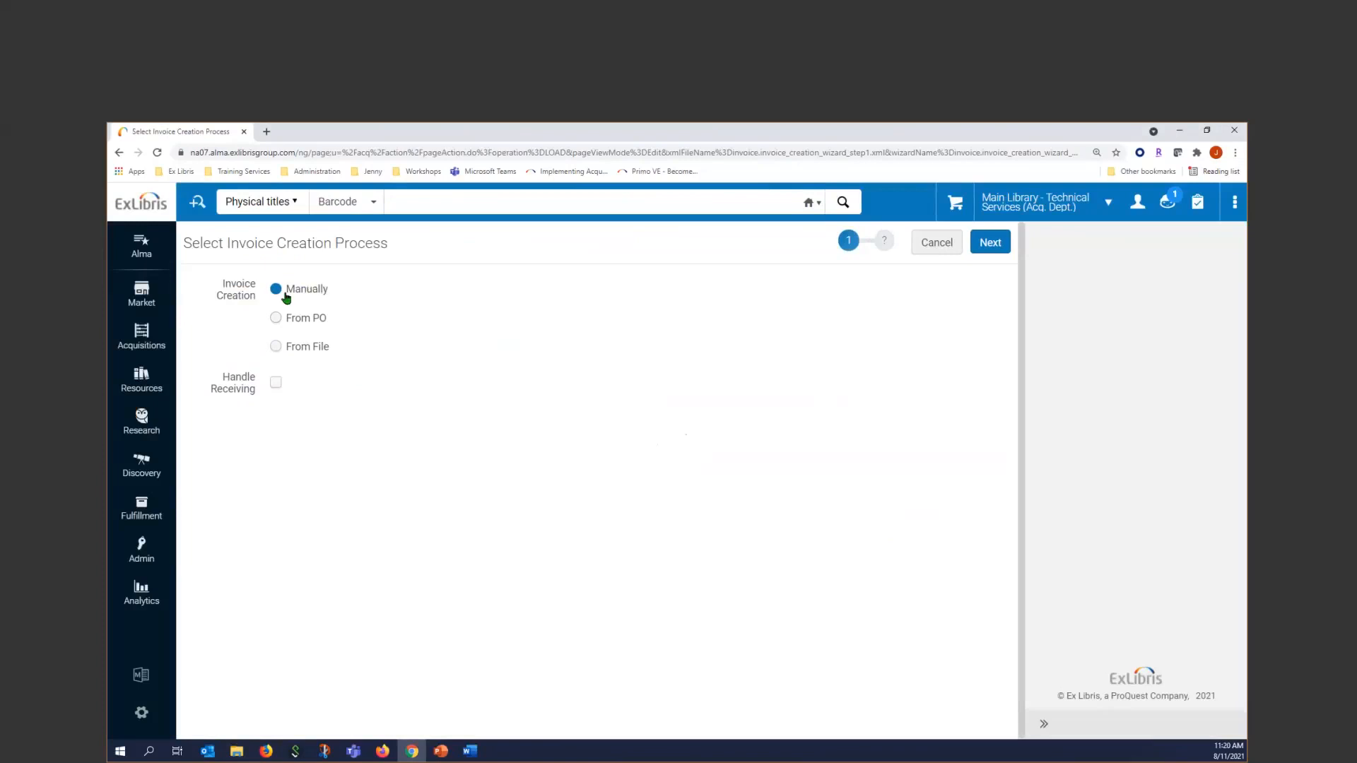
{"action": "left_click", "coordinate": [994, 240]}
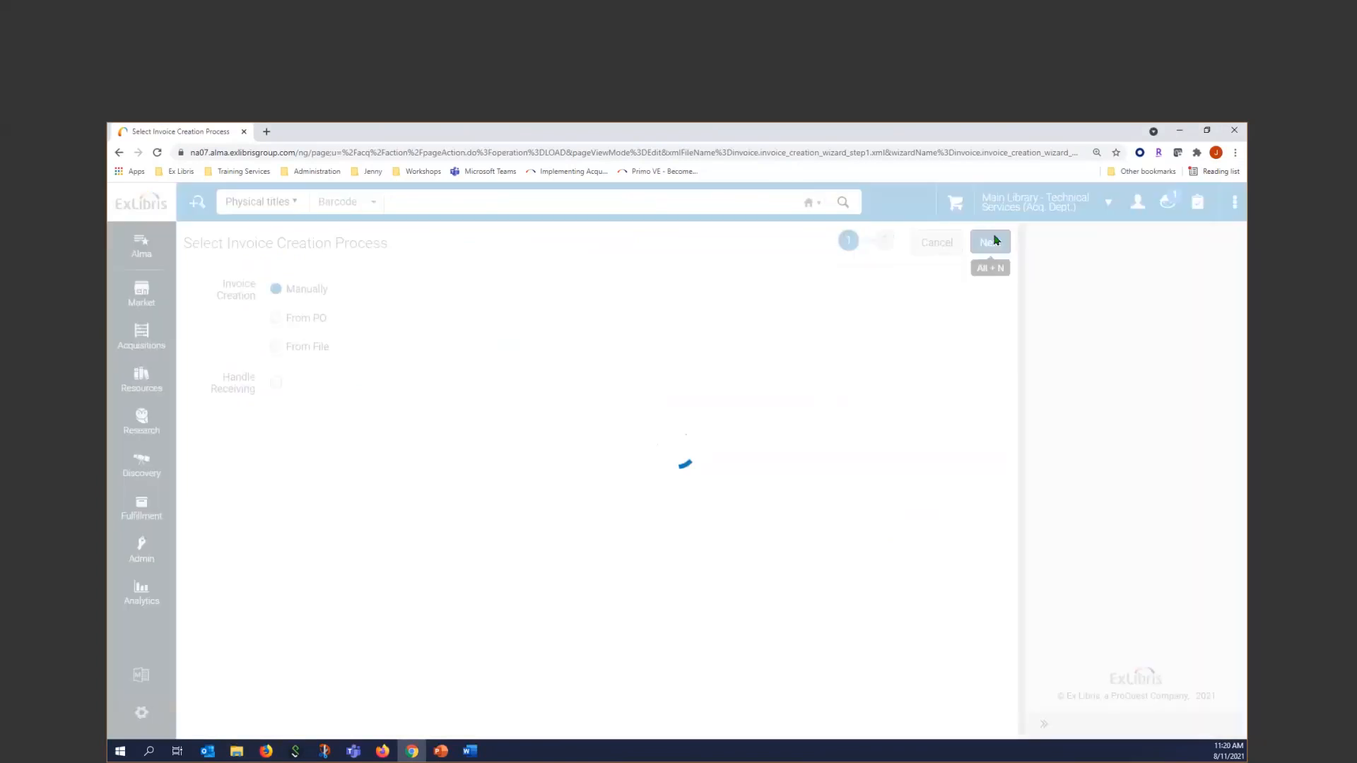
Enter the invoice number 20210811 jmd and set the invoice date to 08/10/2021
{"action": "left_click", "coordinate": [360, 306]}
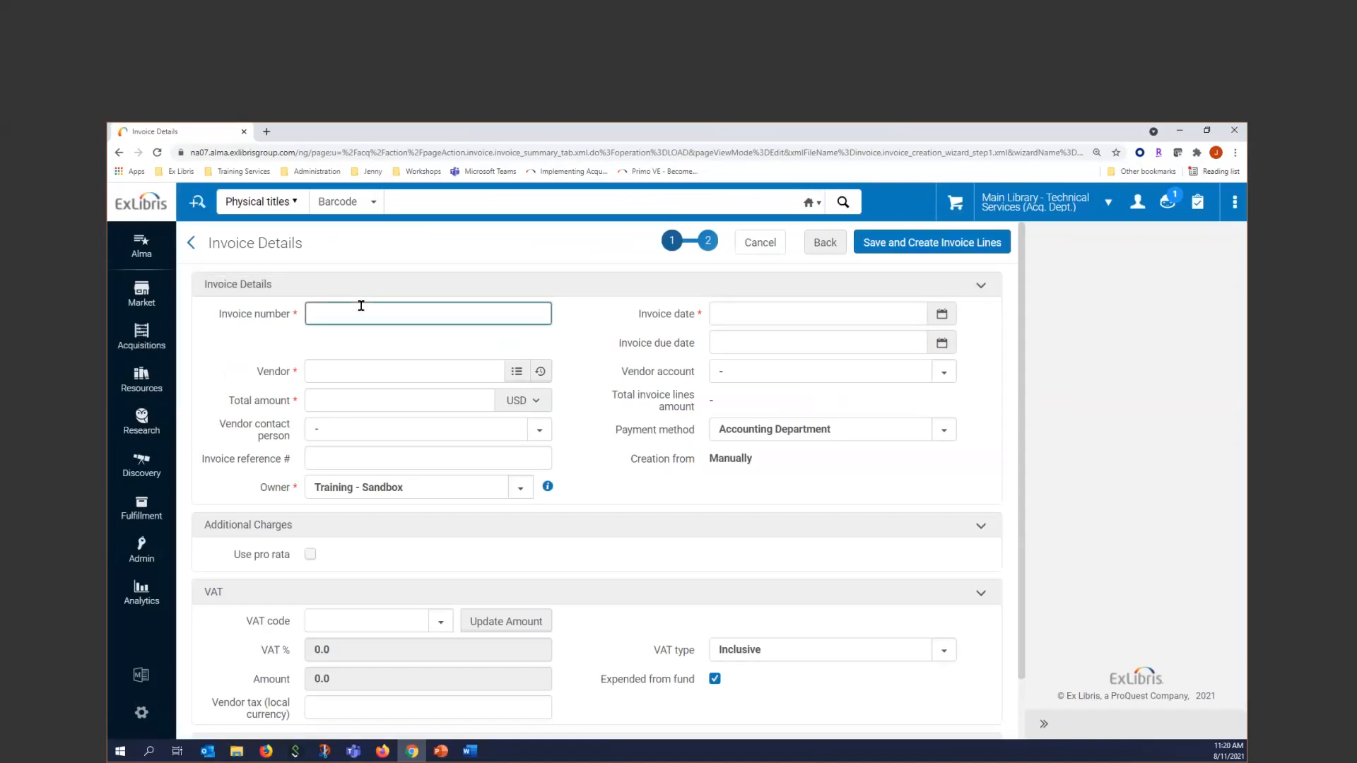
{"action": "type", "text": "20210811 jmd"}
{"action": "left_click", "coordinate": [791, 312]}
{"action": "left_click", "coordinate": [779, 444]}
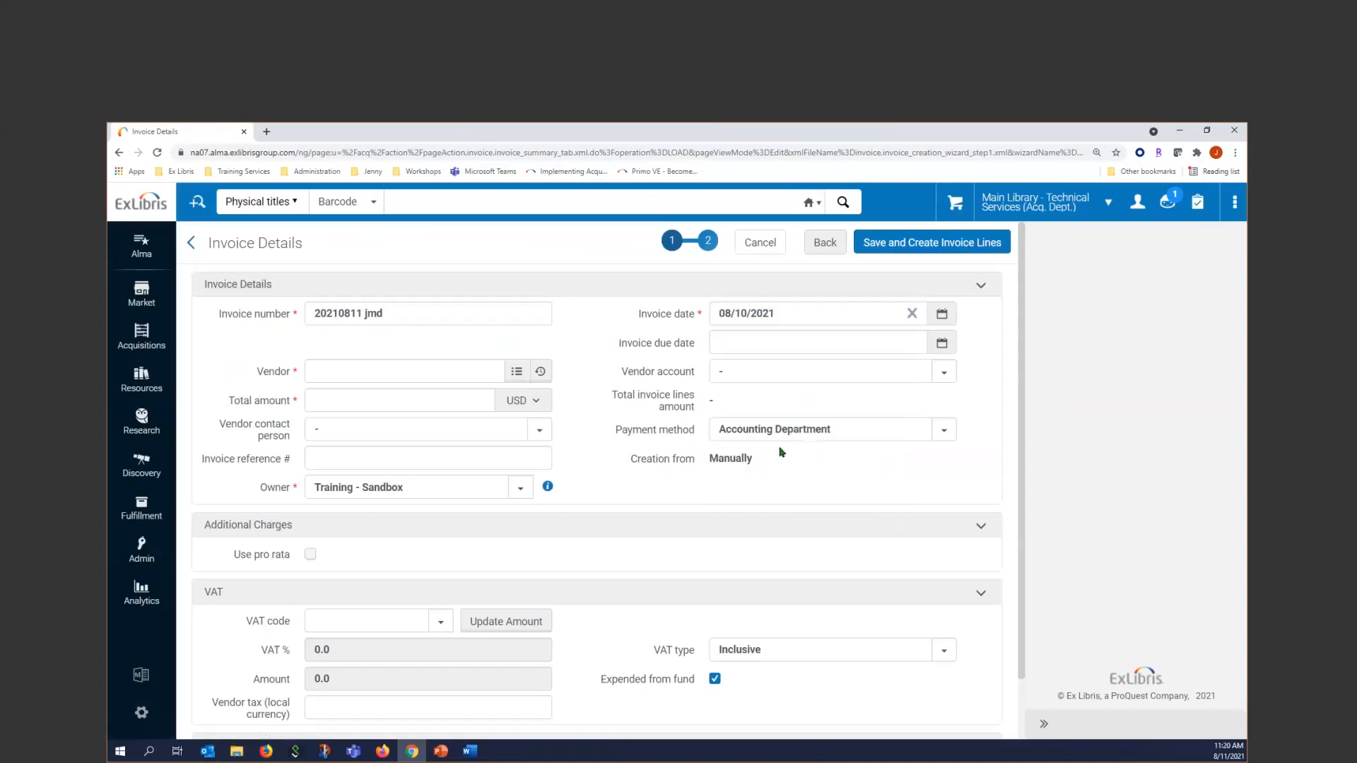
Look up "book" to select BKSN as the invoice's vendor and enter a total amount of 100.00 USD
{"action": "left_click", "coordinate": [340, 372]}
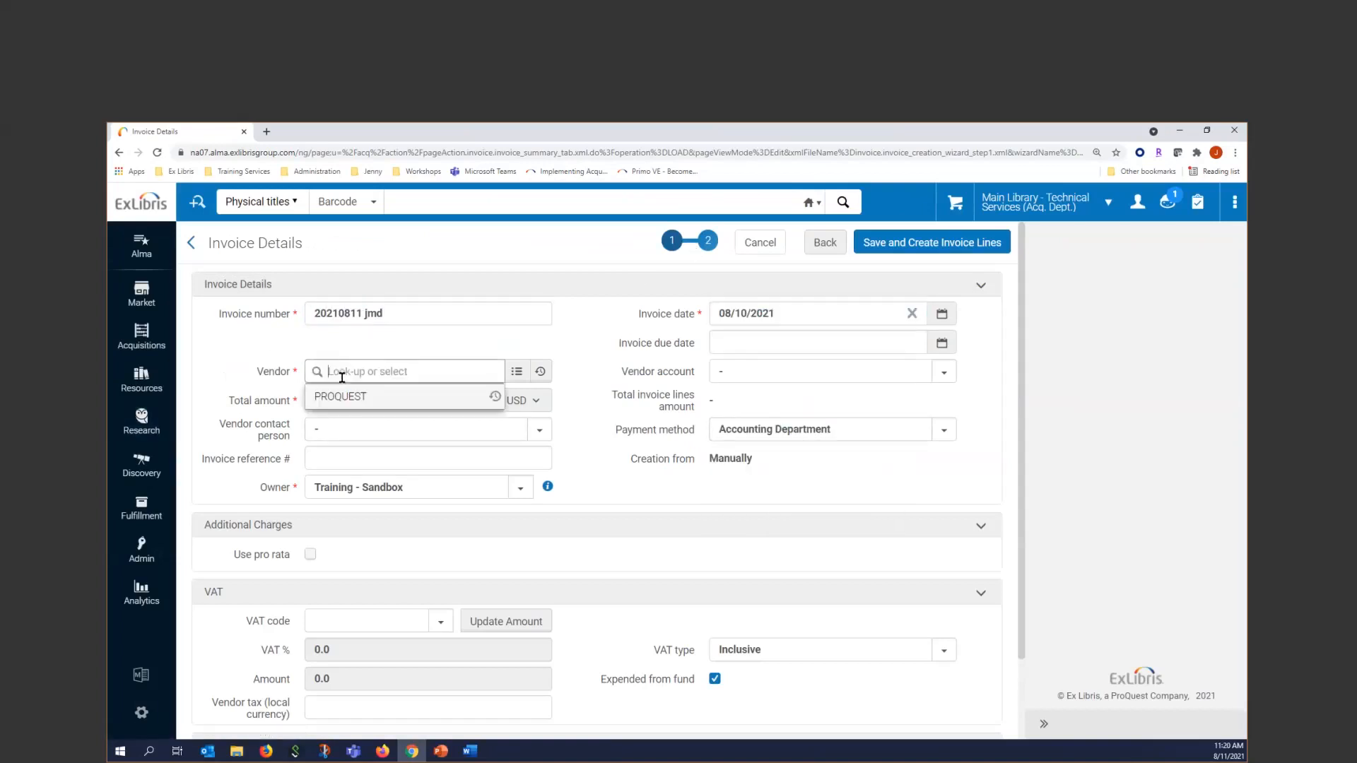
{"action": "type", "text": "book"}
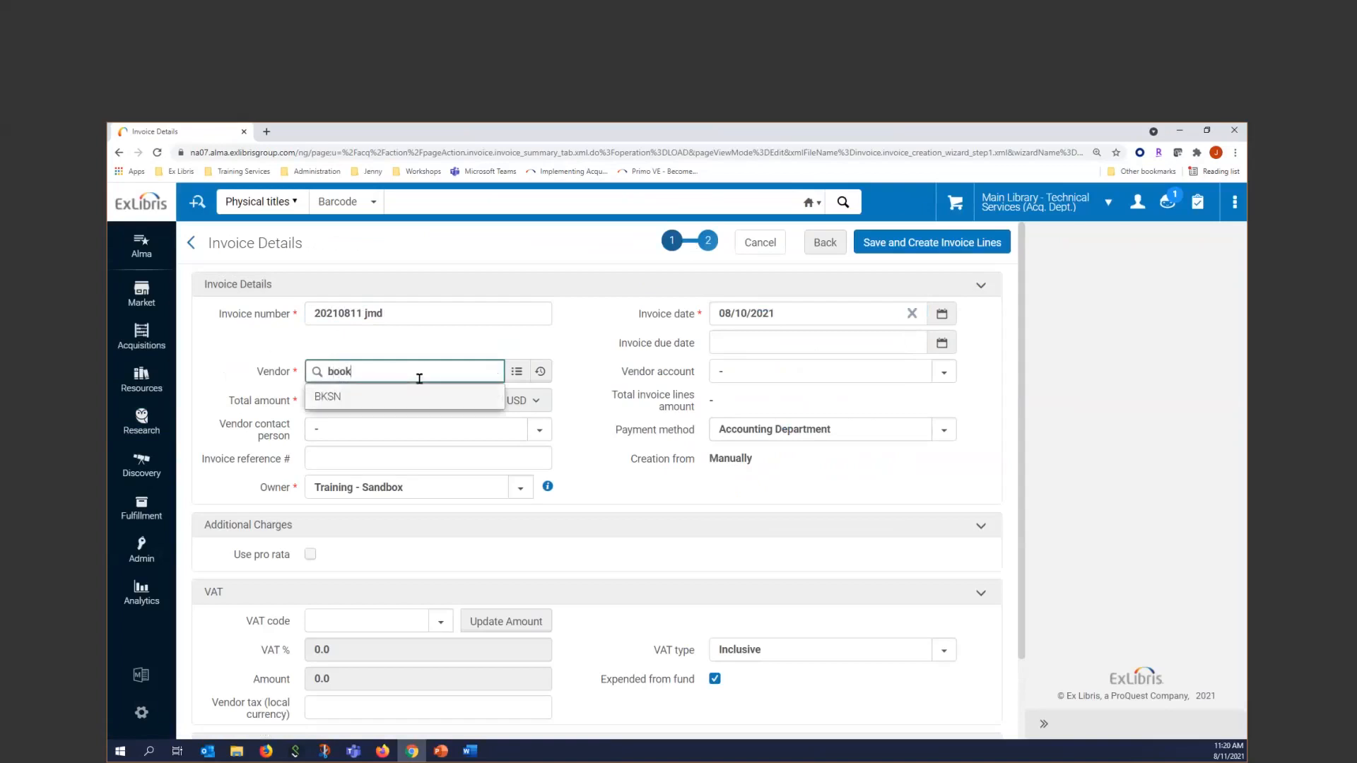
{"action": "left_click", "coordinate": [322, 397]}
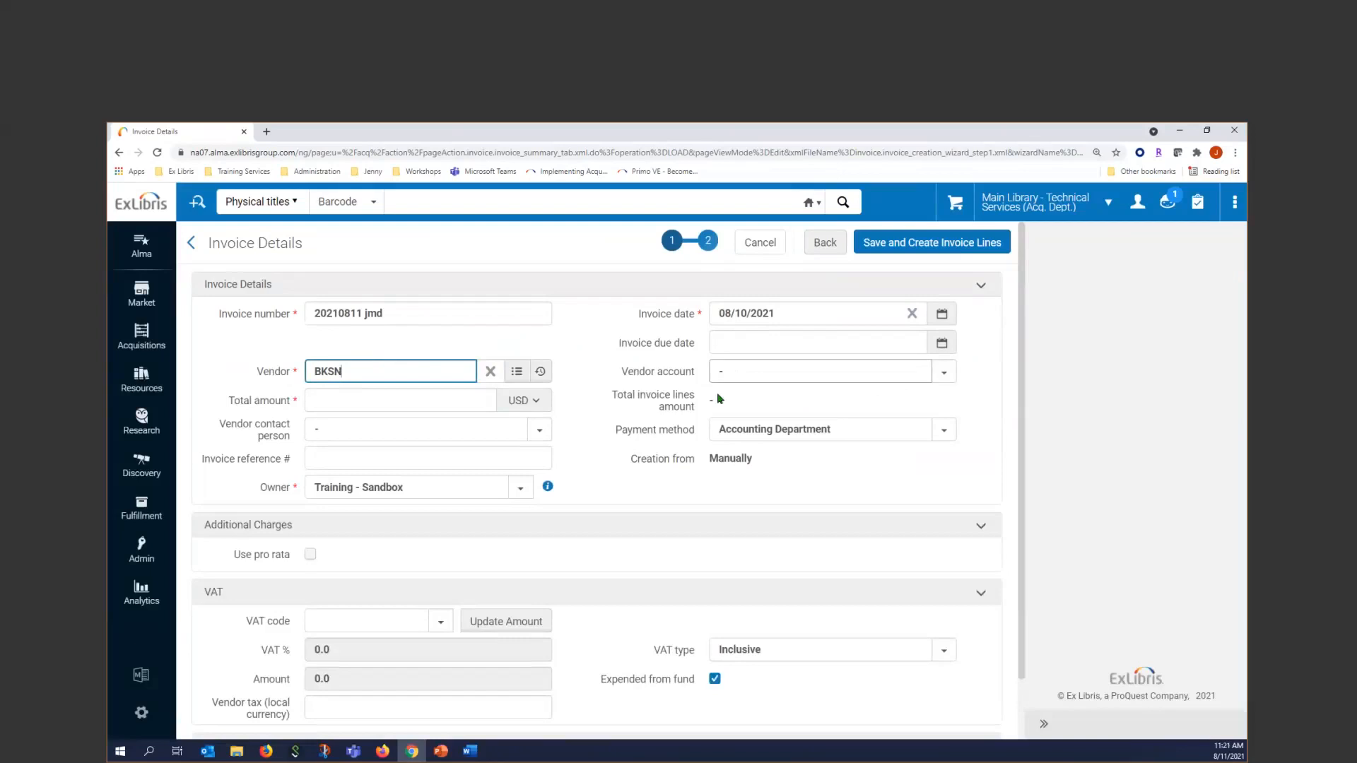
{"action": "left_click", "coordinate": [348, 402]}
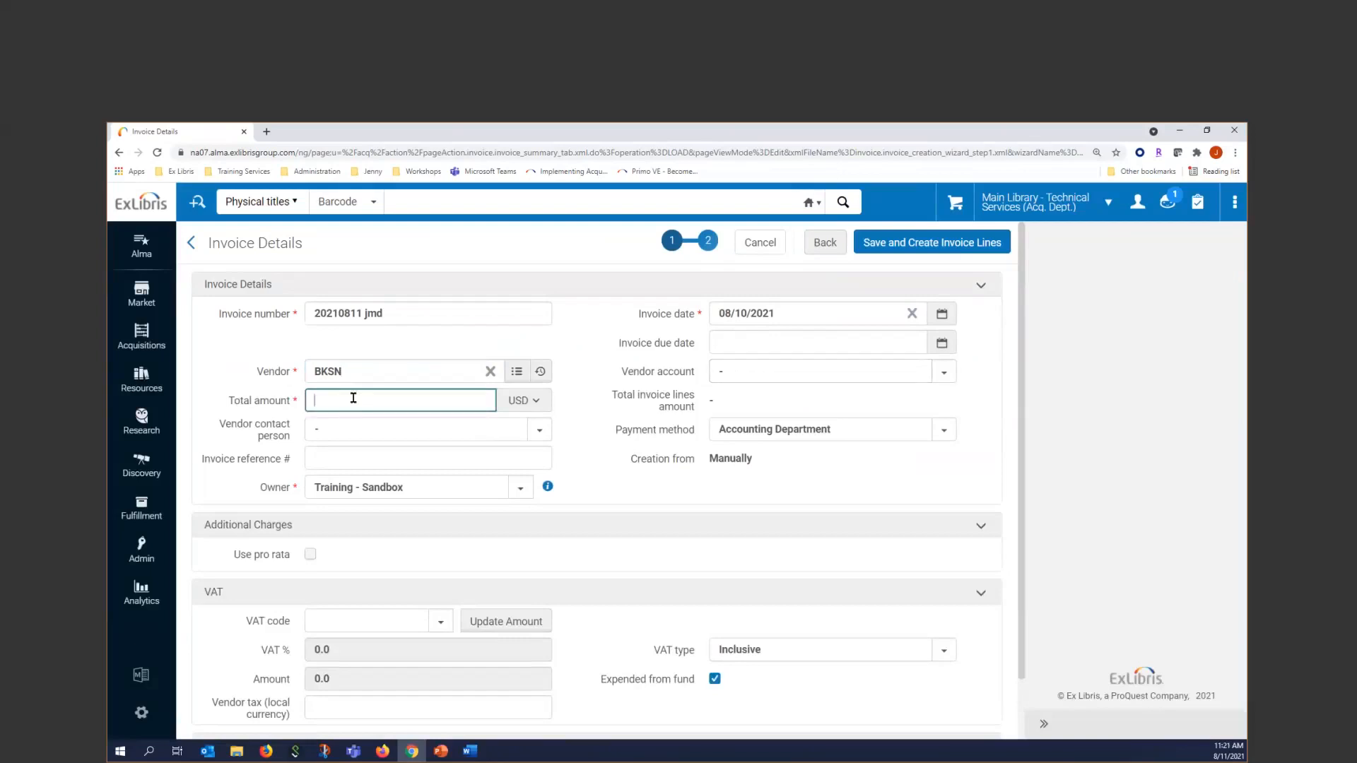
{"action": "type", "text": "100.00"}
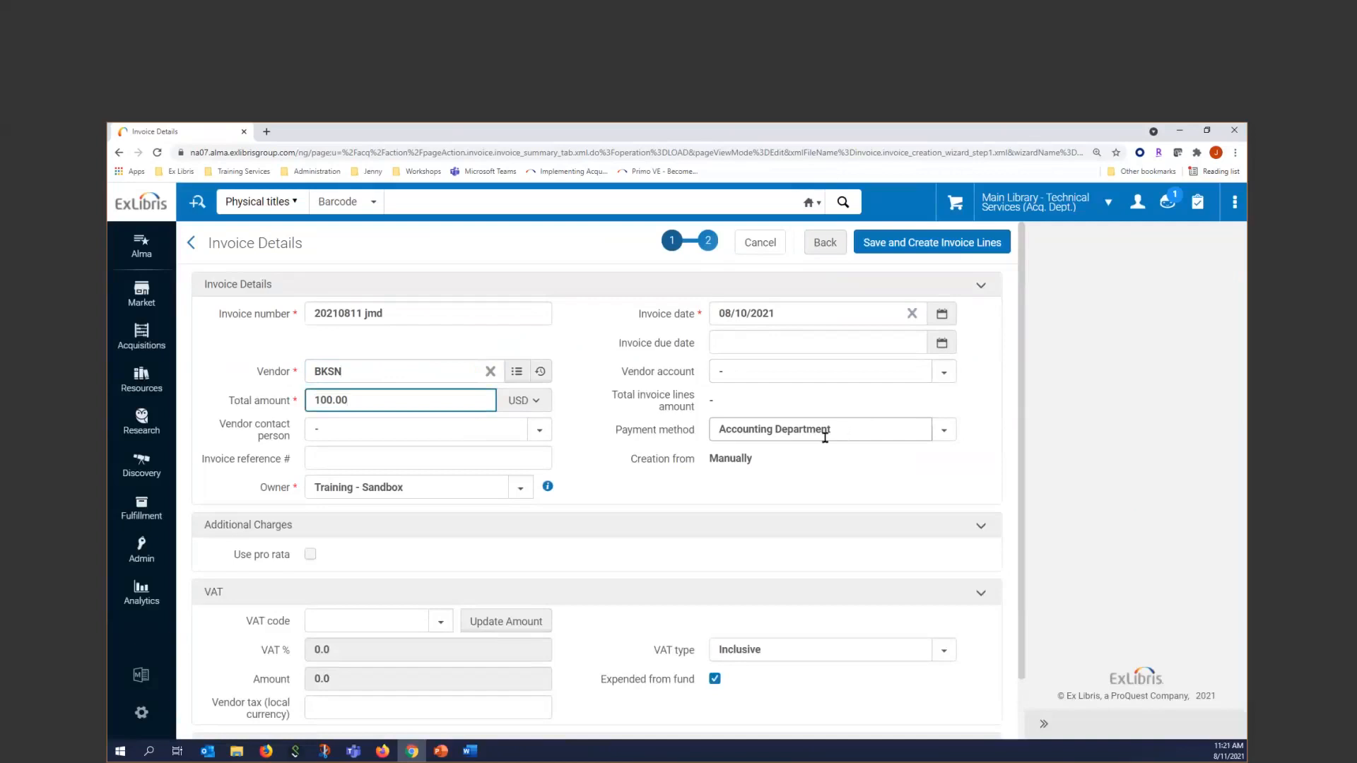
Enable pro rata for the invoice's additional charges to show the charge fields, and disable it again
{"action": "scroll", "coordinate": [810, 462], "scroll_direction": "down", "scroll_amount": 1}
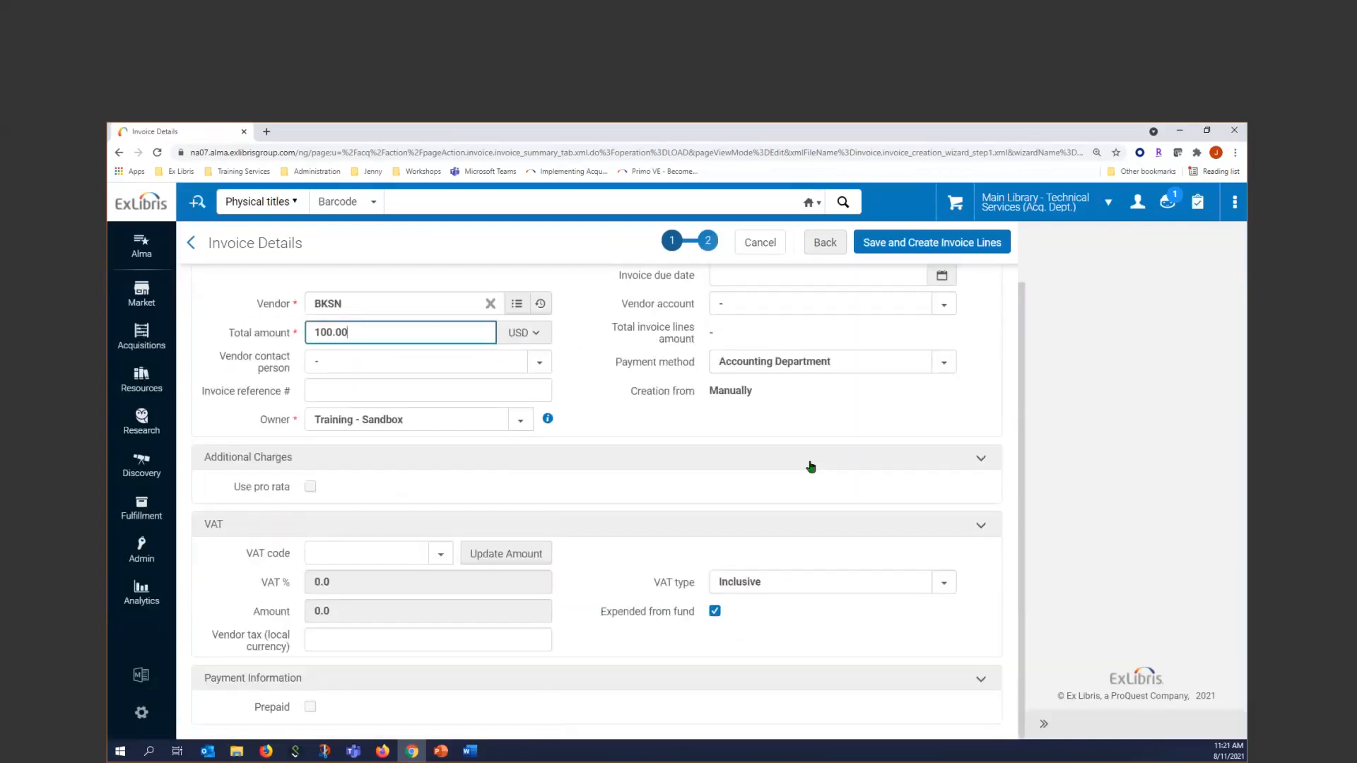
{"action": "left_click", "coordinate": [310, 487]}
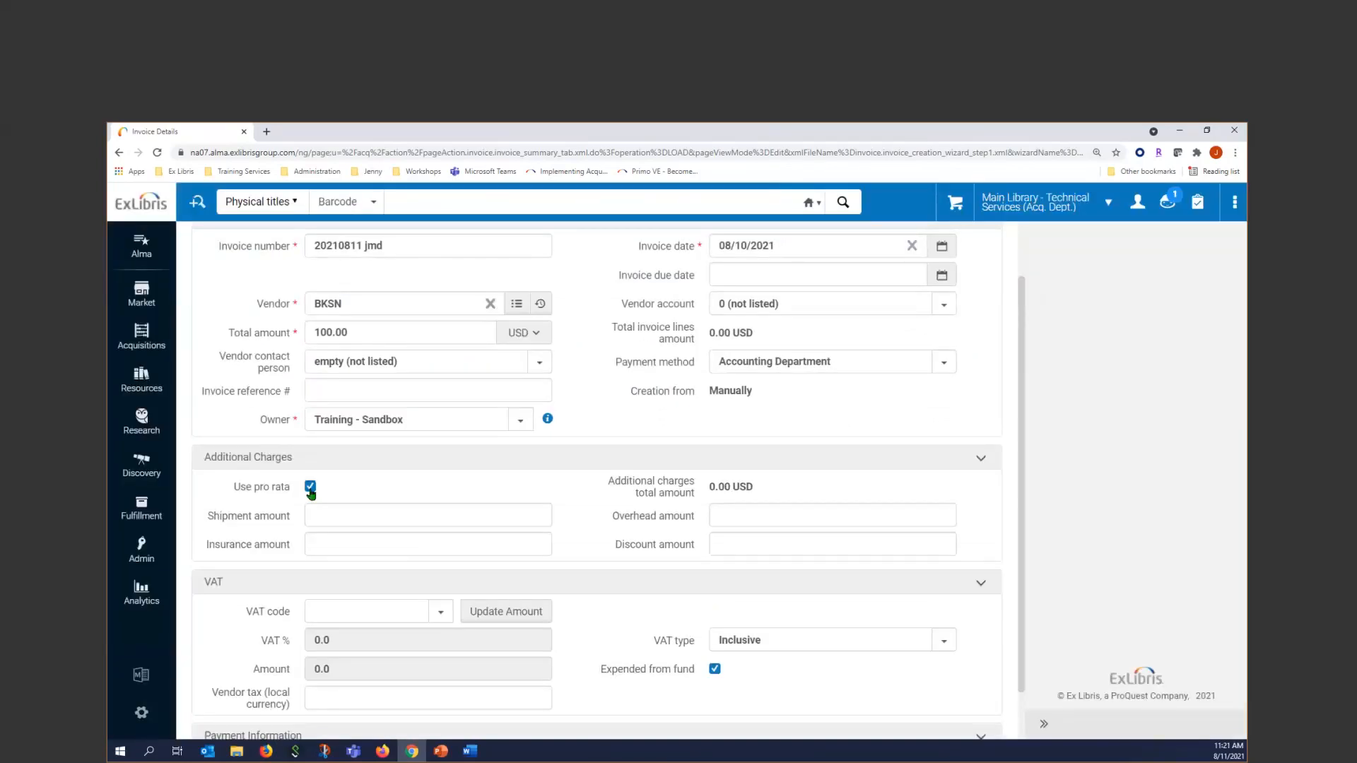
{"action": "left_click", "coordinate": [310, 487]}
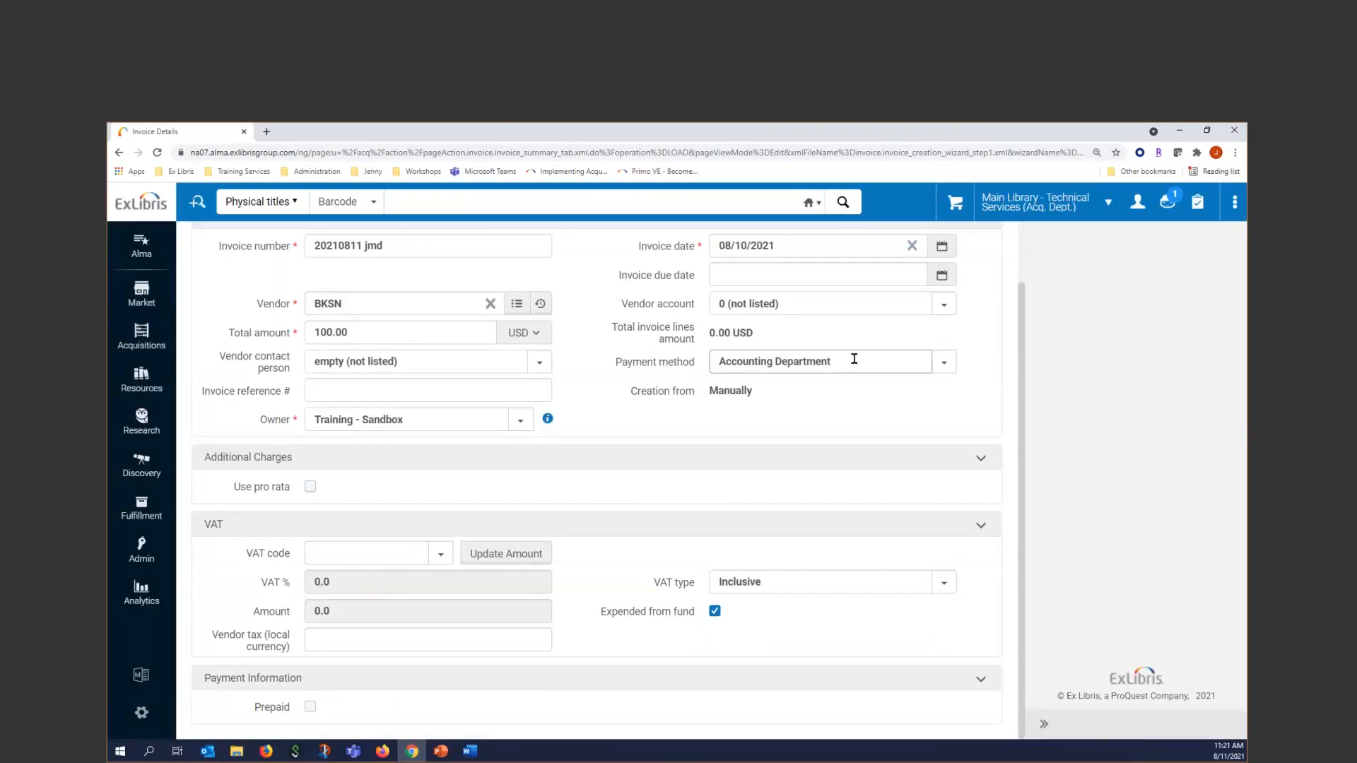
Try the Credit card payment method with the invoice marked prepaid, and restore Accounting Department without prepayment
{"action": "left_click", "coordinate": [940, 365]}
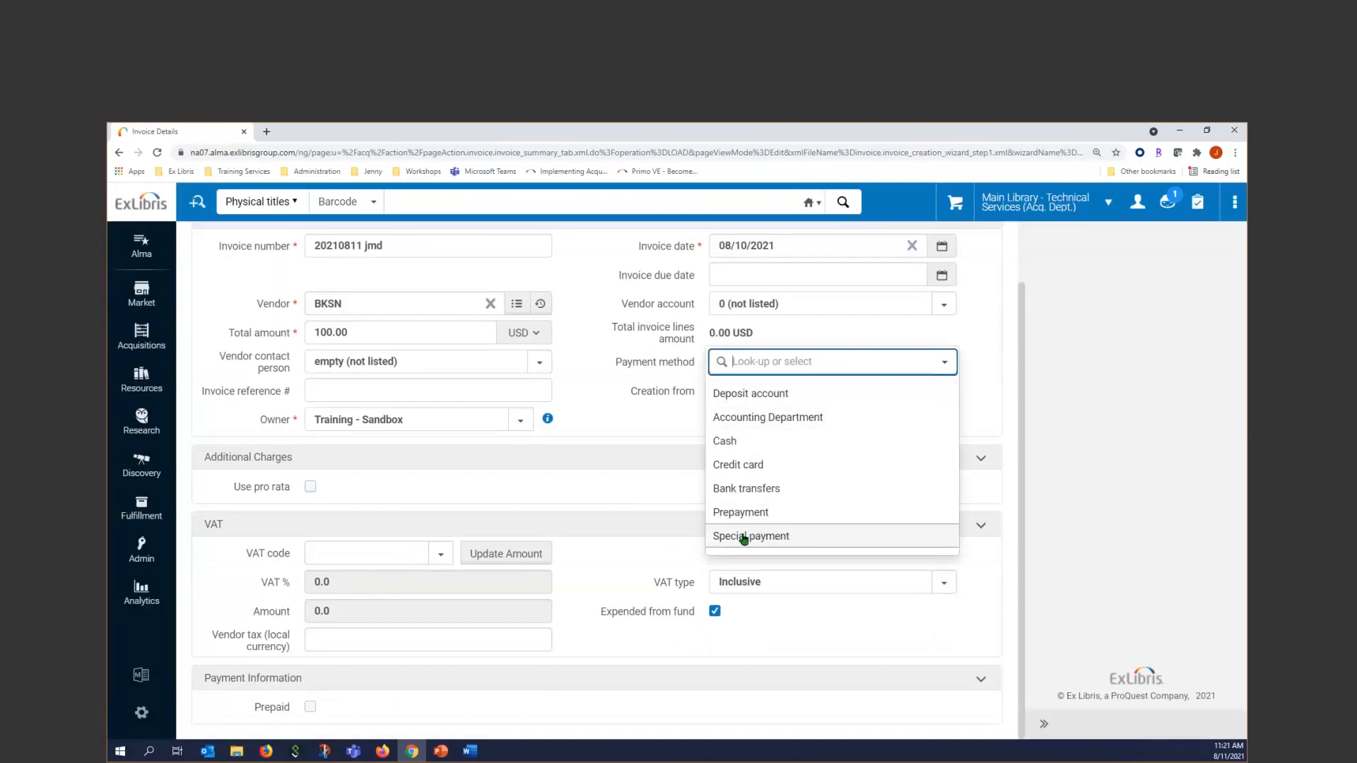
{"action": "left_click", "coordinate": [750, 474]}
{"action": "left_click", "coordinate": [309, 709]}
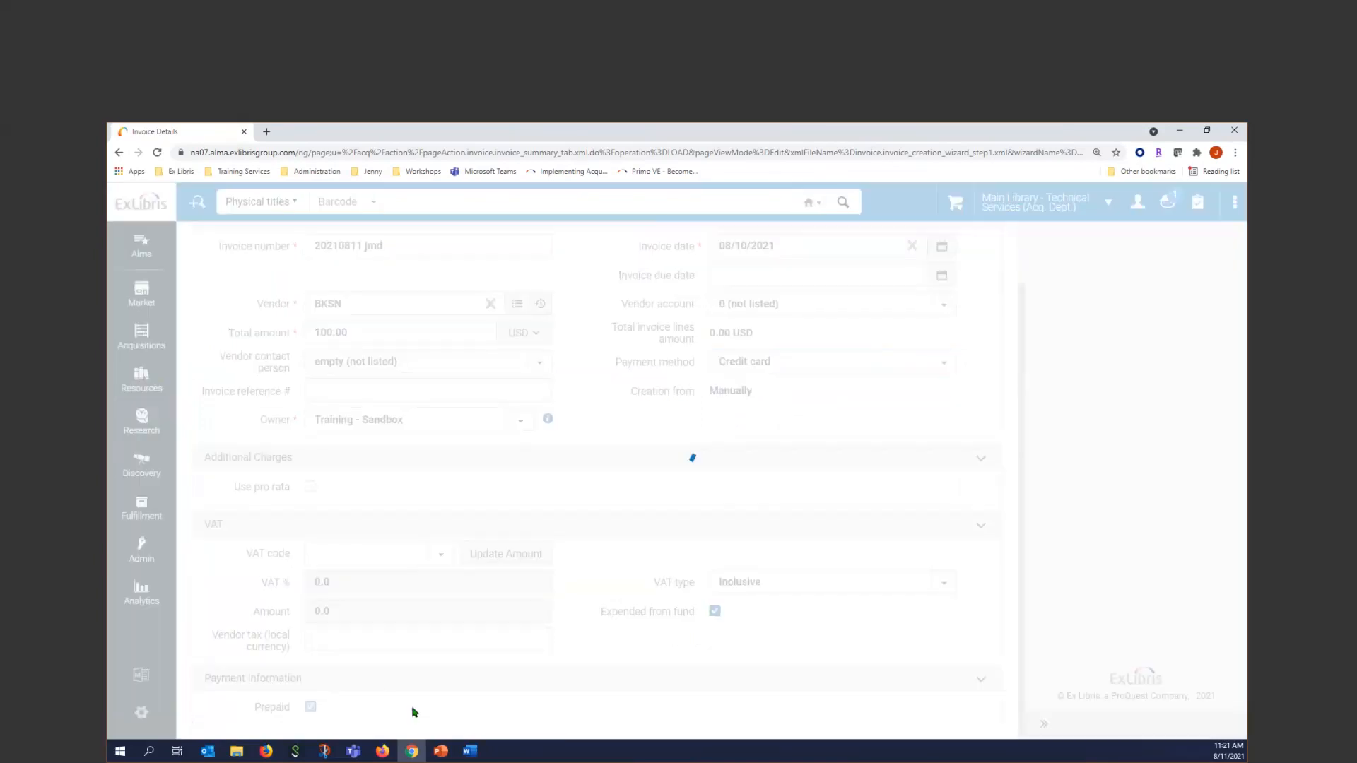
{"action": "scroll", "coordinate": [485, 726], "scroll_direction": "down", "scroll_amount": 1}
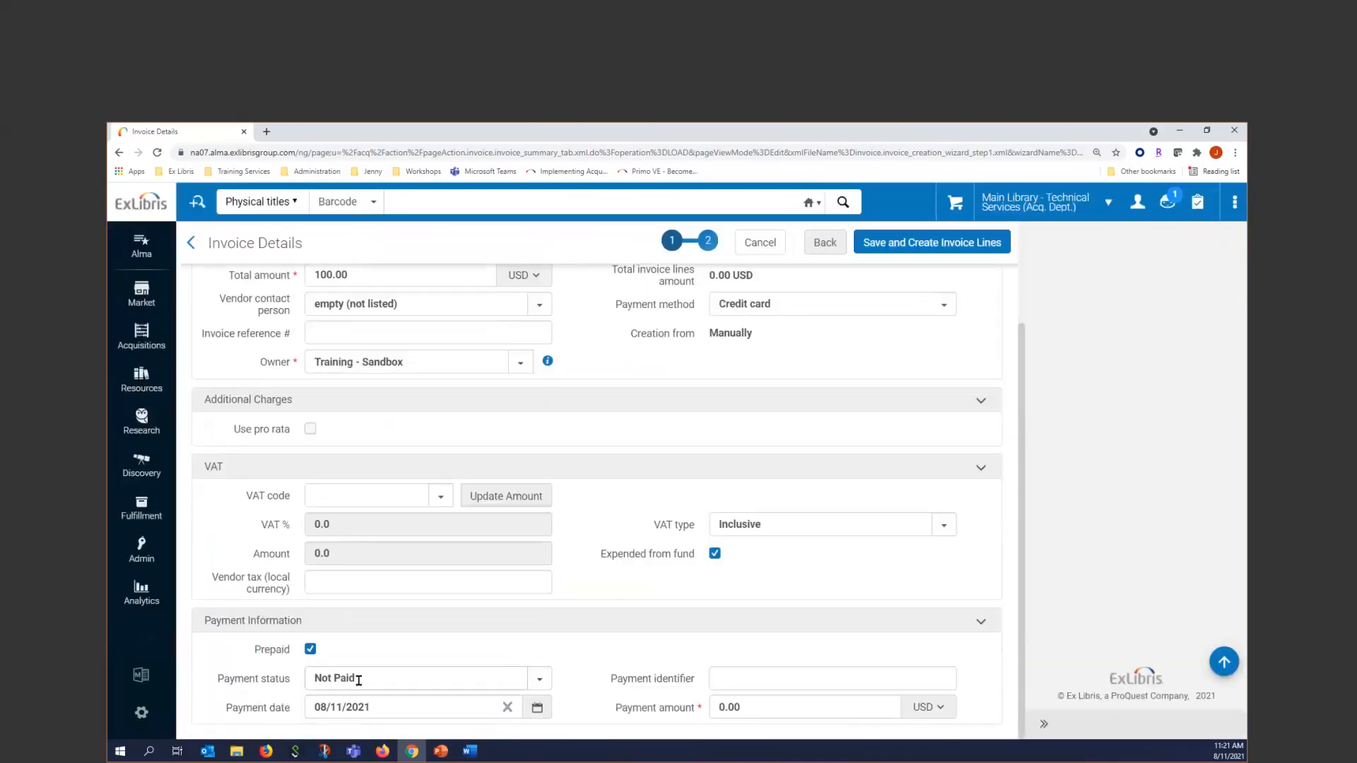
{"action": "left_click", "coordinate": [309, 650]}
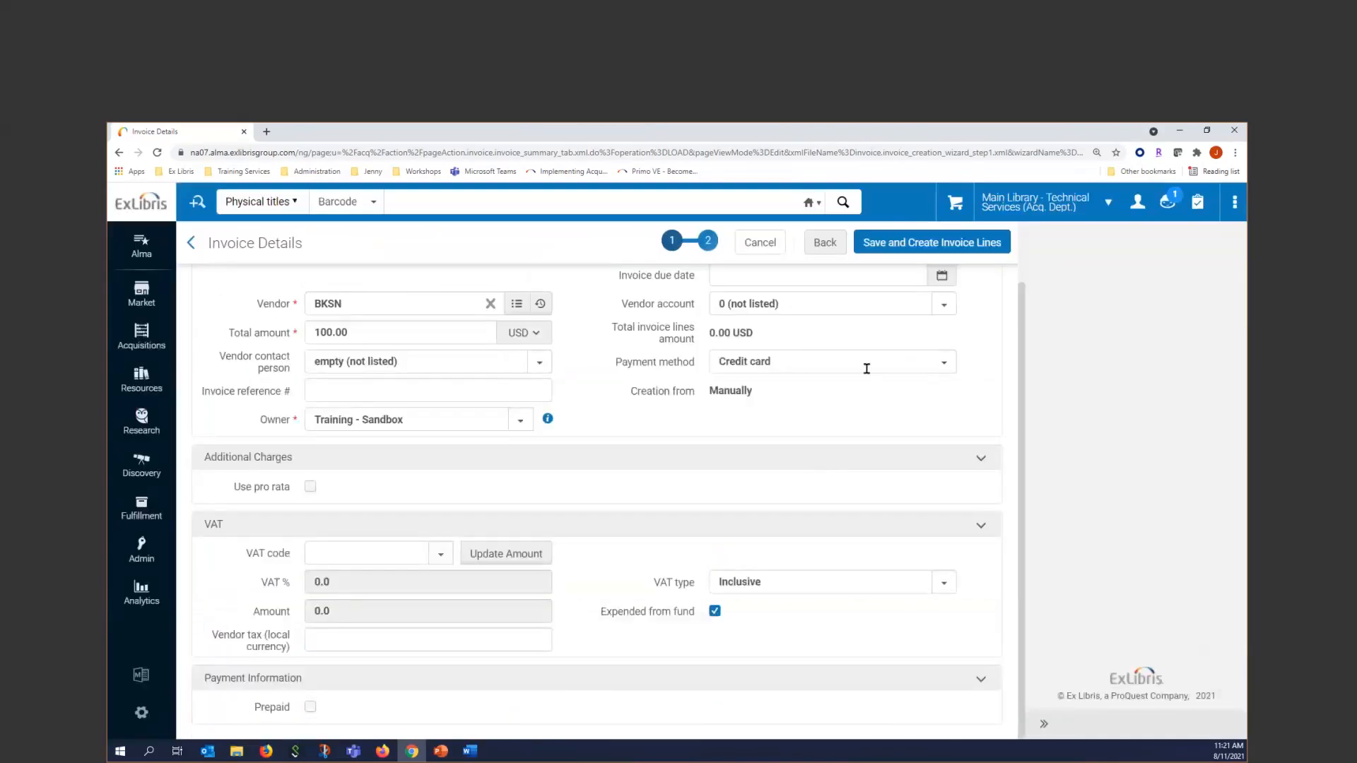
{"action": "left_click", "coordinate": [862, 368]}
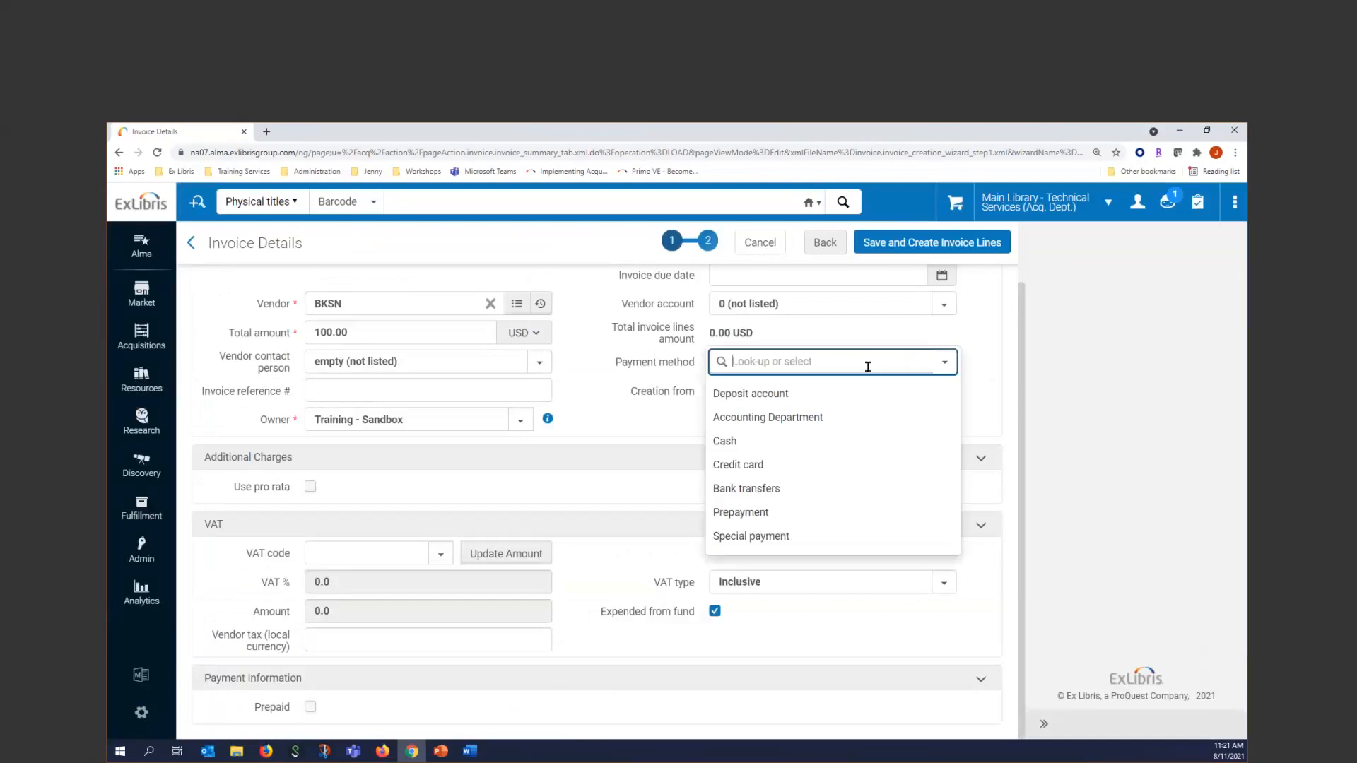
{"action": "left_click", "coordinate": [814, 418]}
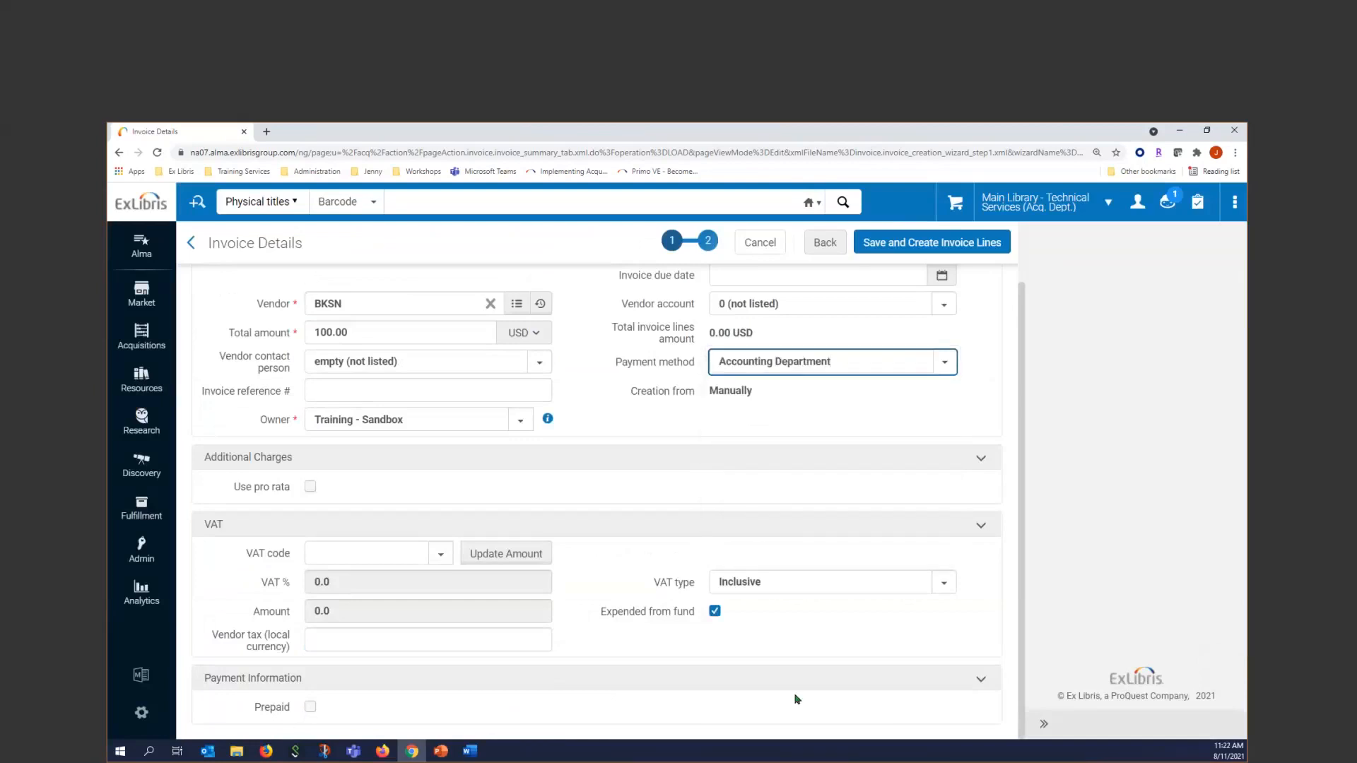
Save the invoice and add a Regular invoice line for the "Textile designs" PO line, keeping the dialog ready for another line
{"action": "scroll", "coordinate": [819, 643], "scroll_direction": "up", "scroll_amount": 1}
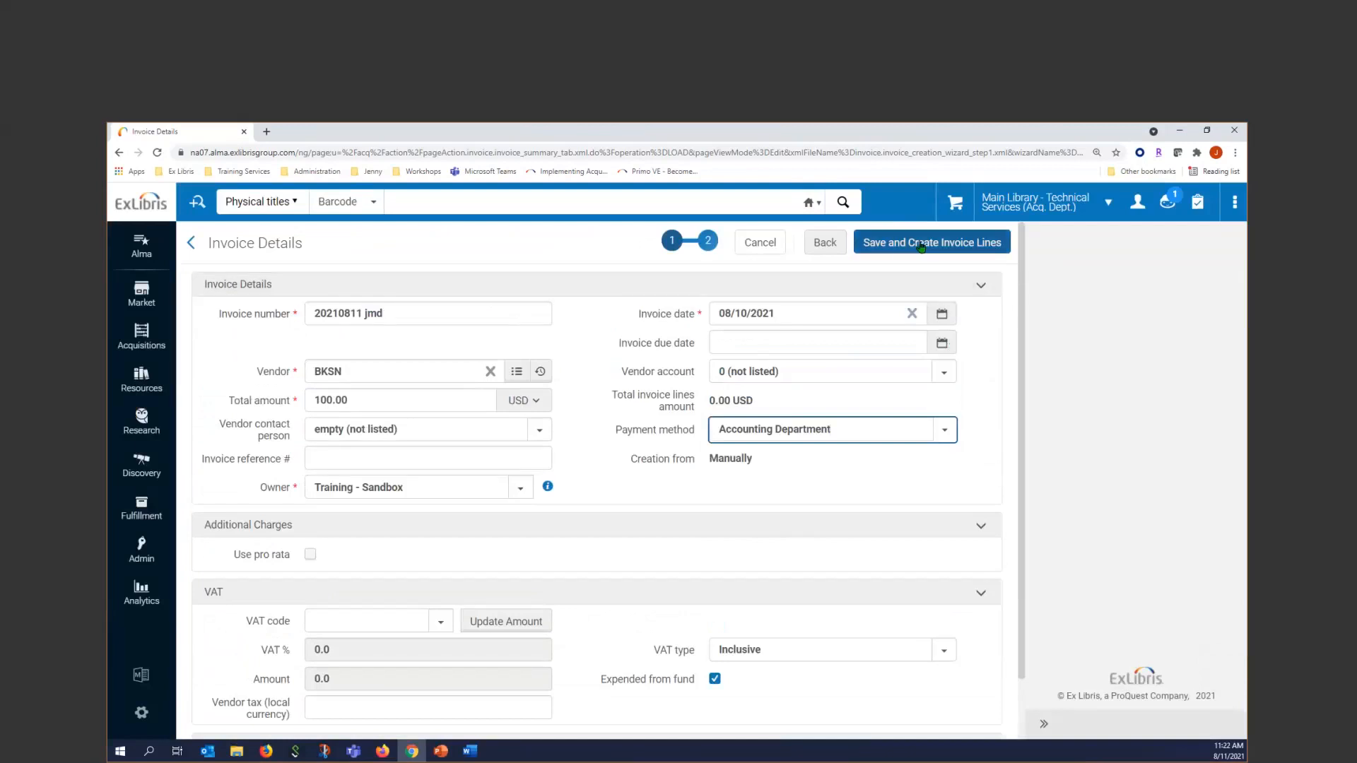
{"action": "left_click", "coordinate": [922, 243]}
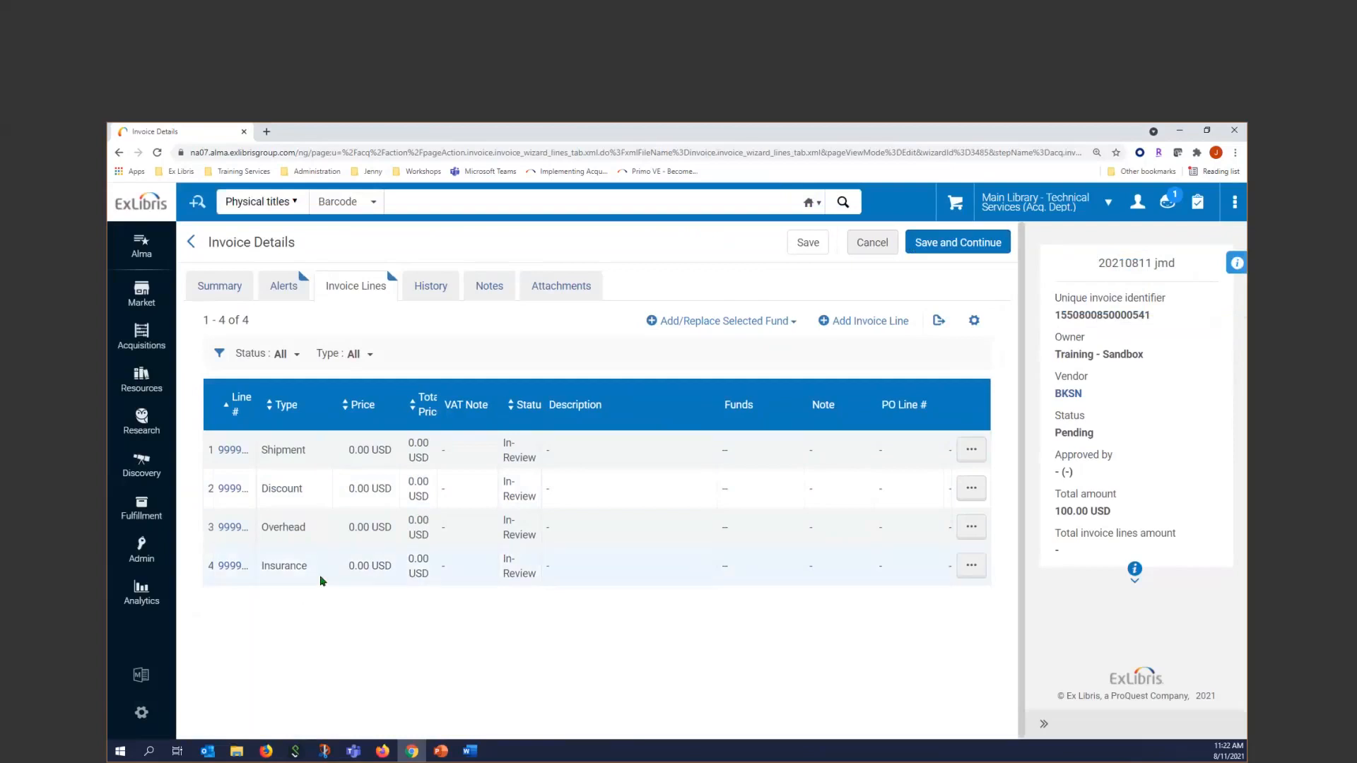
{"action": "left_click", "coordinate": [883, 322]}
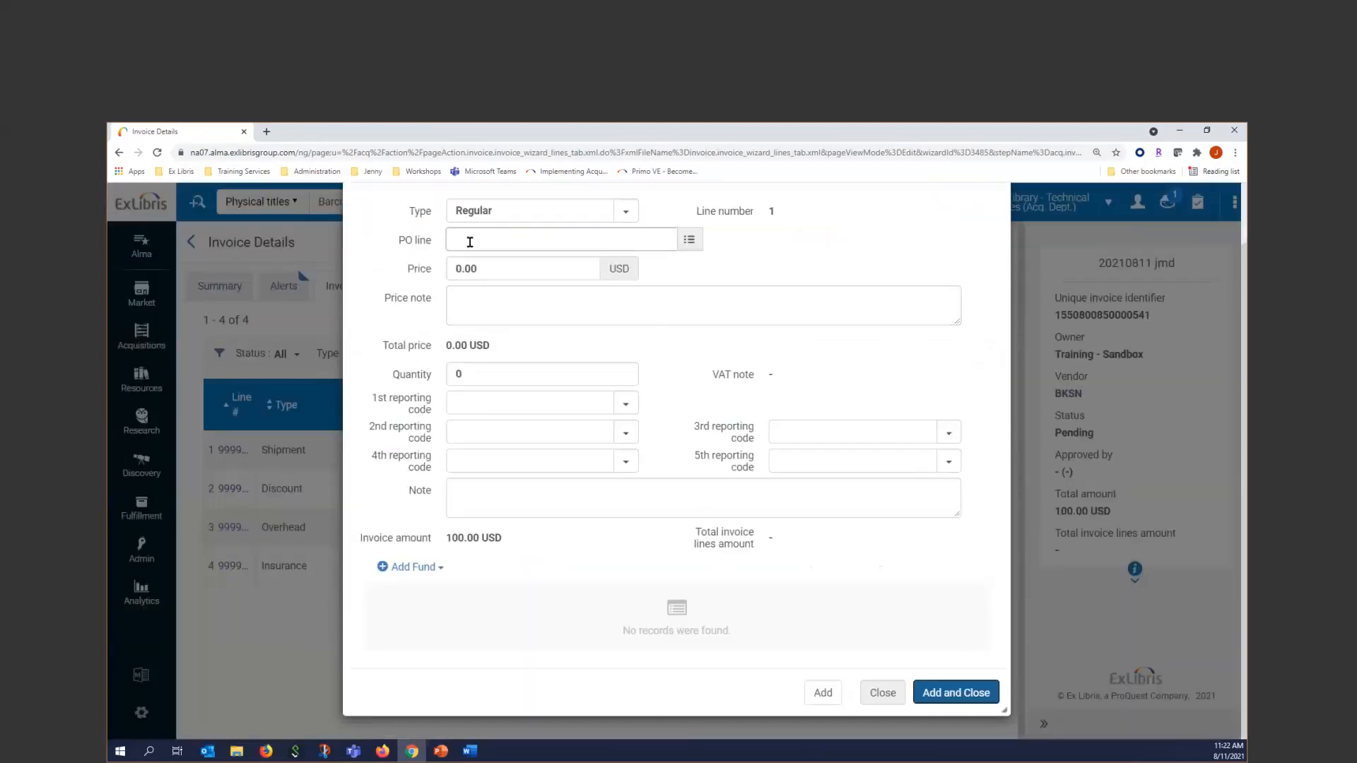
{"action": "left_click", "coordinate": [470, 242]}
{"action": "type", "text": "1315"}
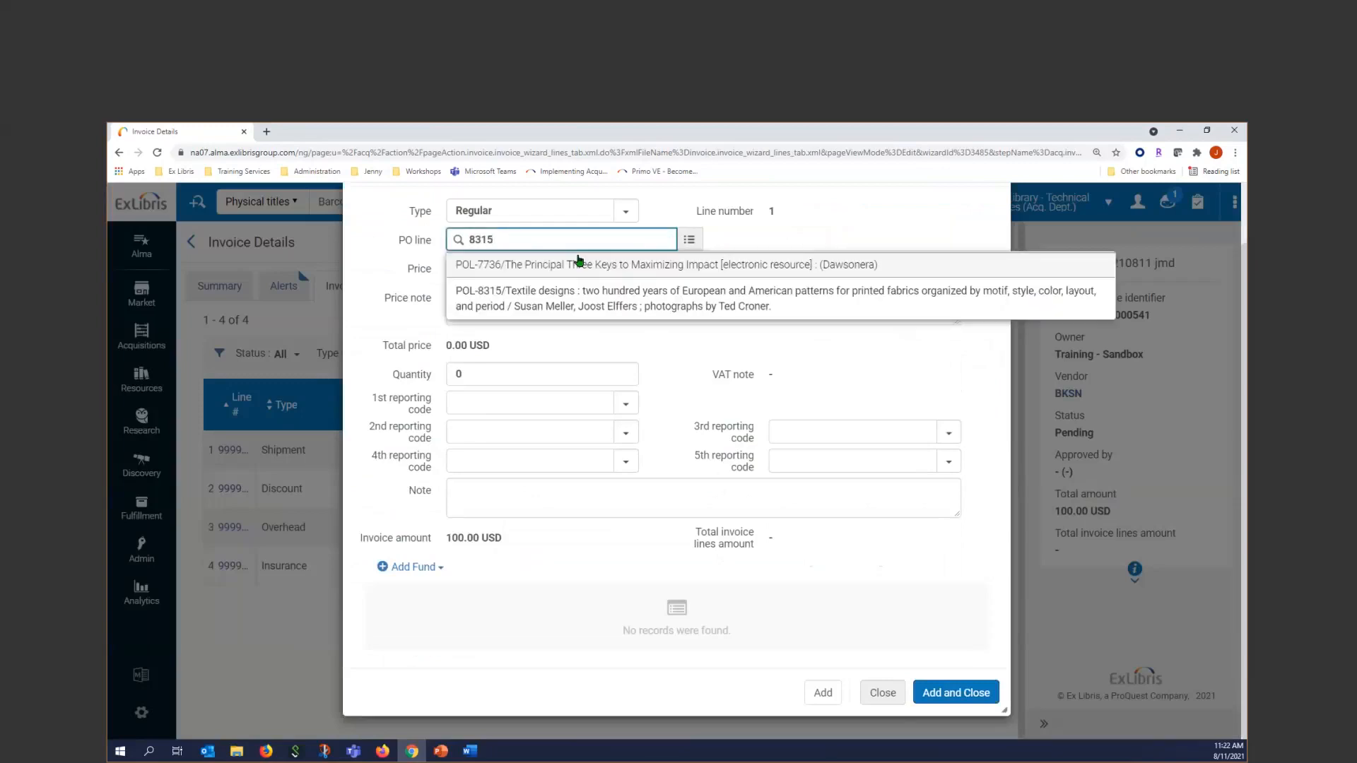
{"action": "left_click", "coordinate": [576, 301]}
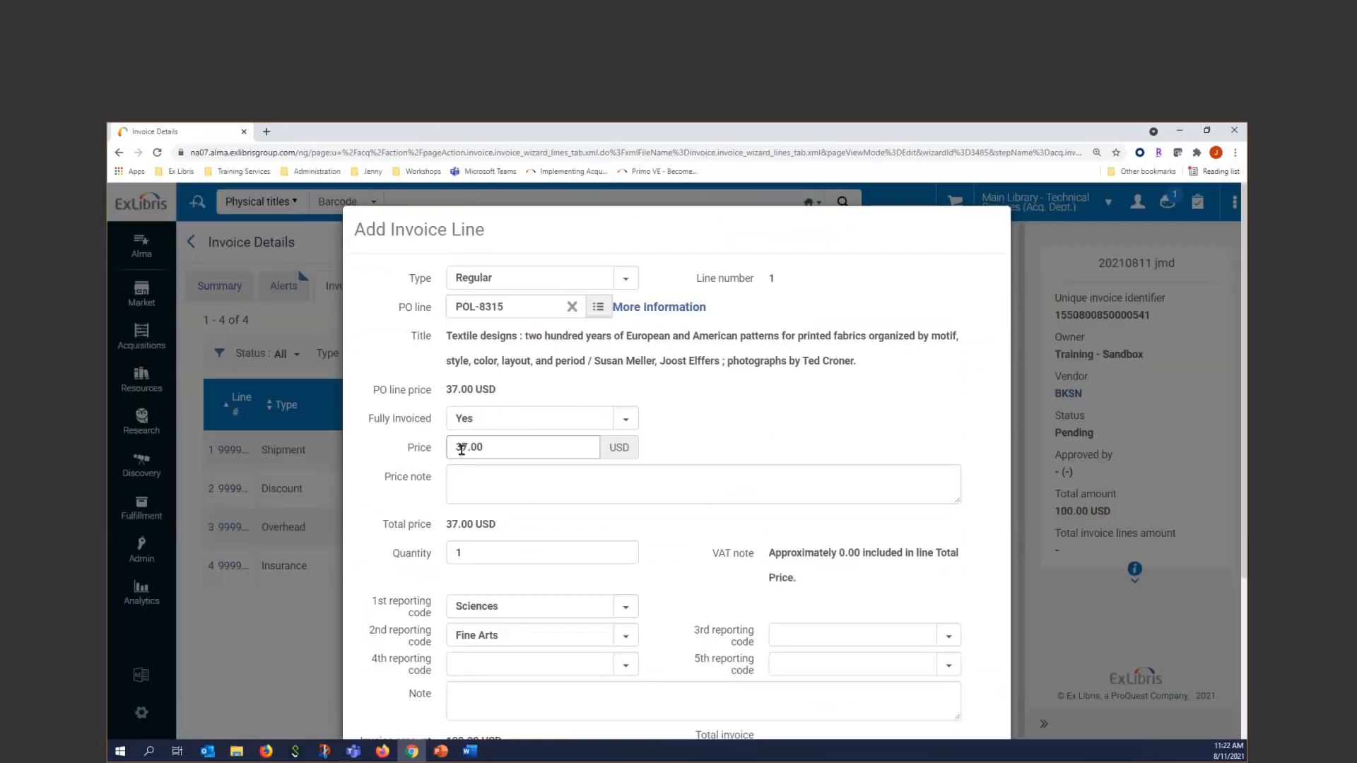
{"action": "scroll", "coordinate": [469, 442], "scroll_direction": "down", "scroll_amount": 2}
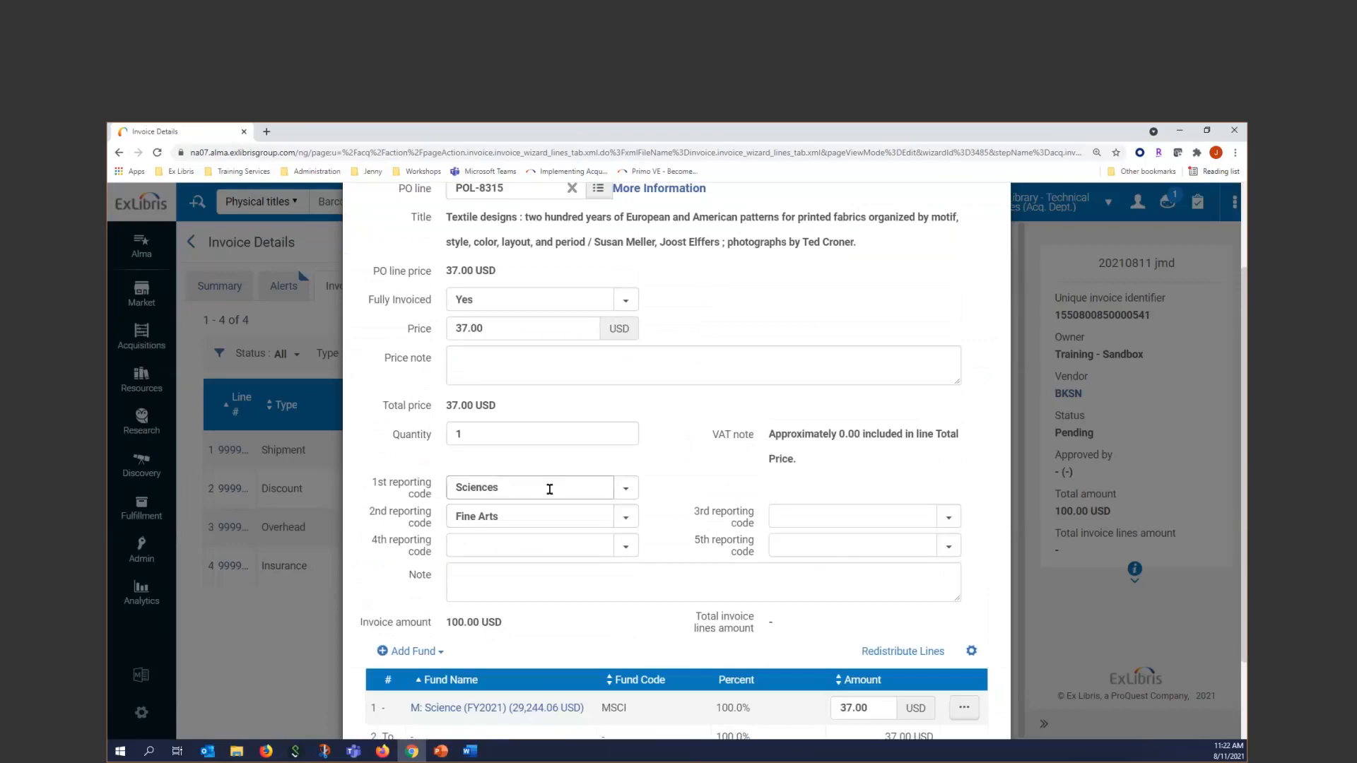
{"action": "scroll", "coordinate": [550, 489], "scroll_direction": "down", "scroll_amount": 2}
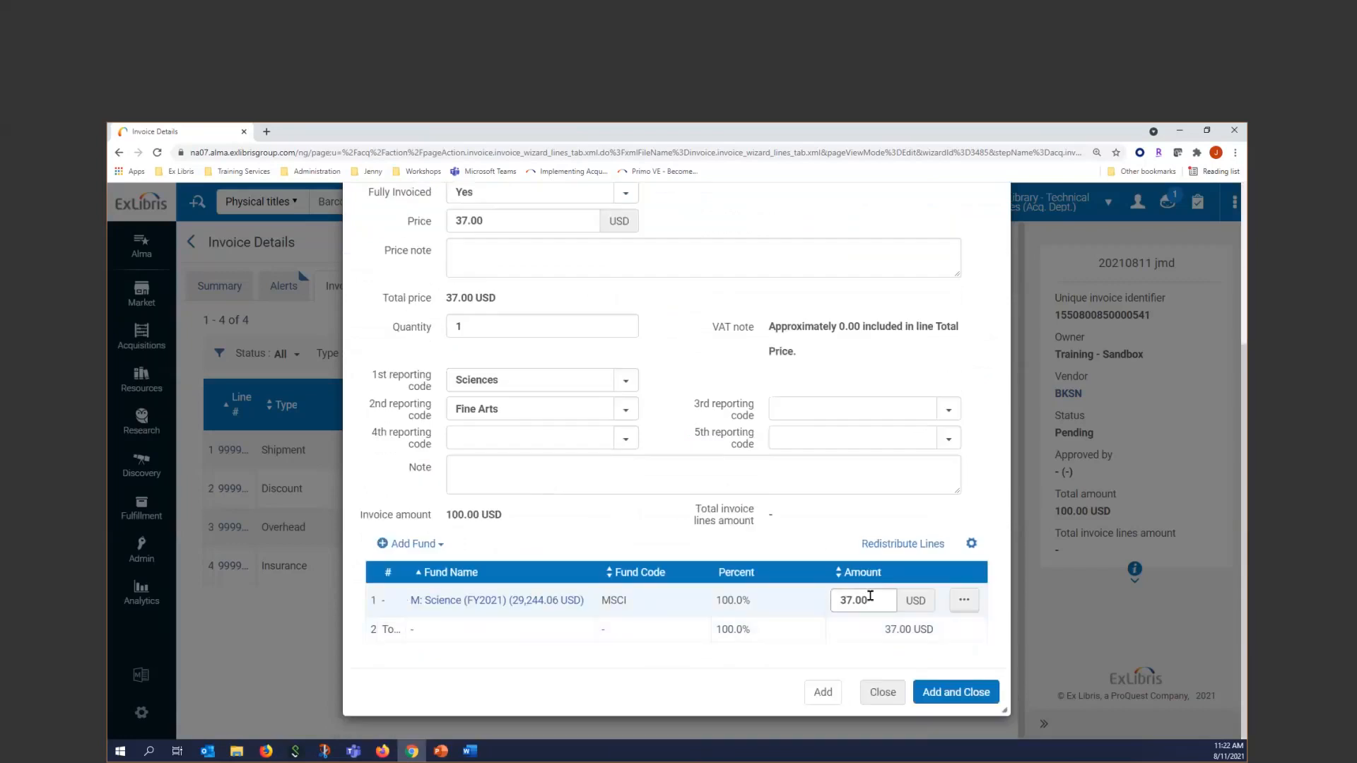
{"action": "left_click", "coordinate": [827, 694]}
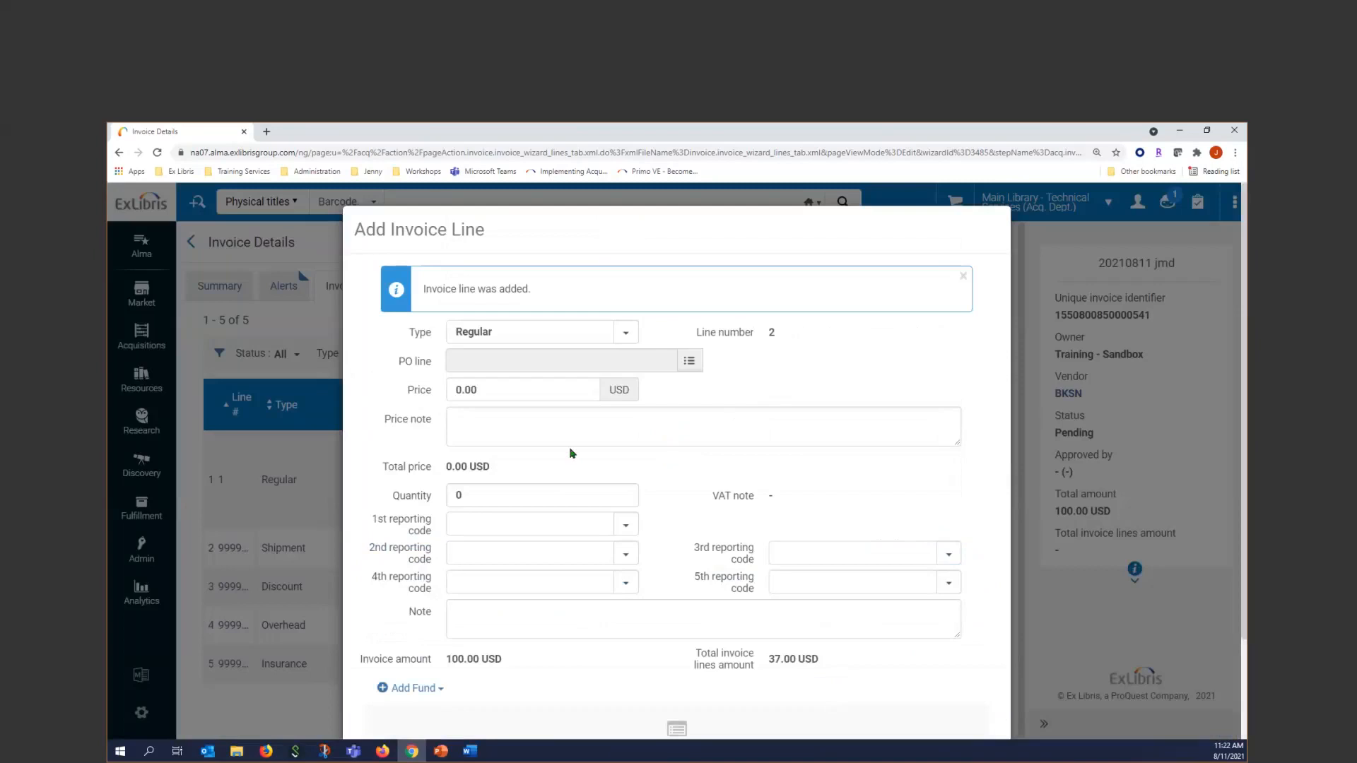
Search PO lines for "golden" and assign the one for "The golden thread: how fabric changed history" to the second invoice line
{"action": "left_click", "coordinate": [494, 368]}
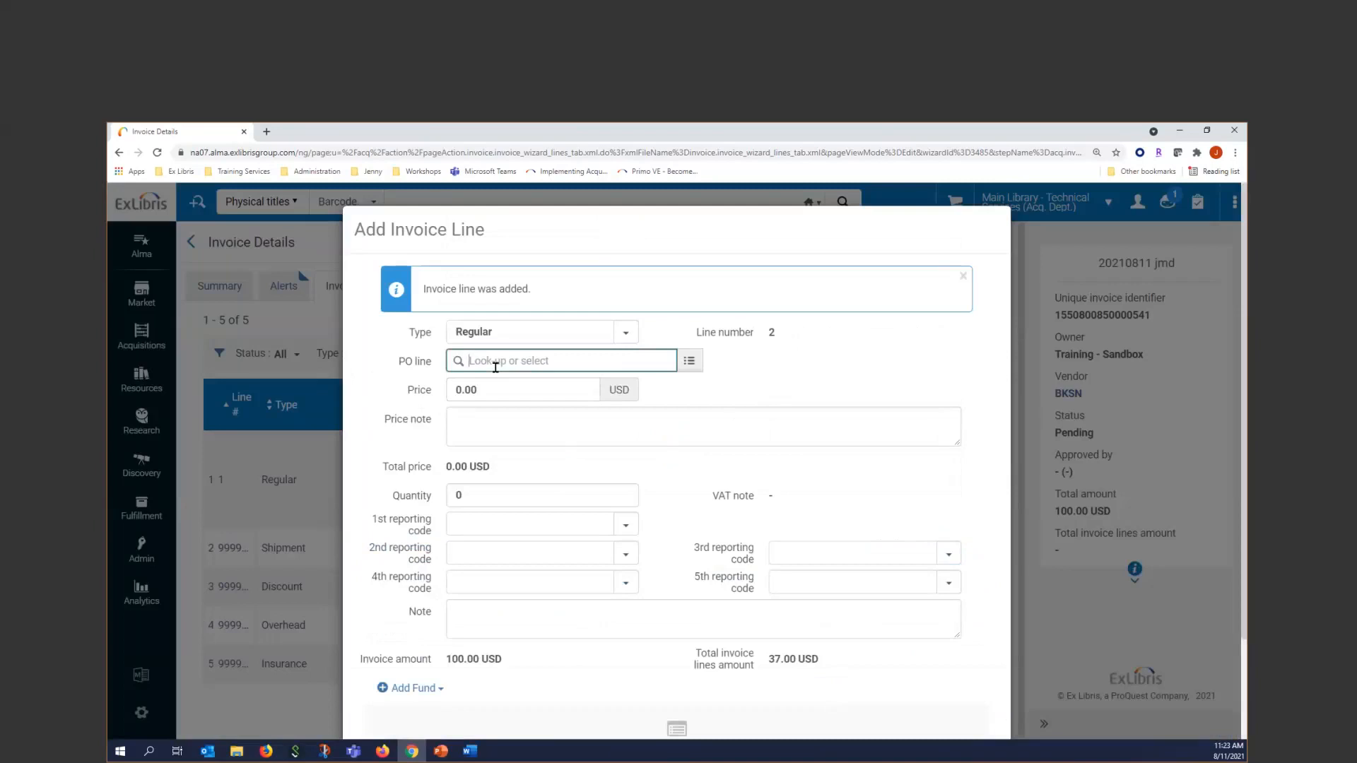
{"action": "type", "text": "golden"}
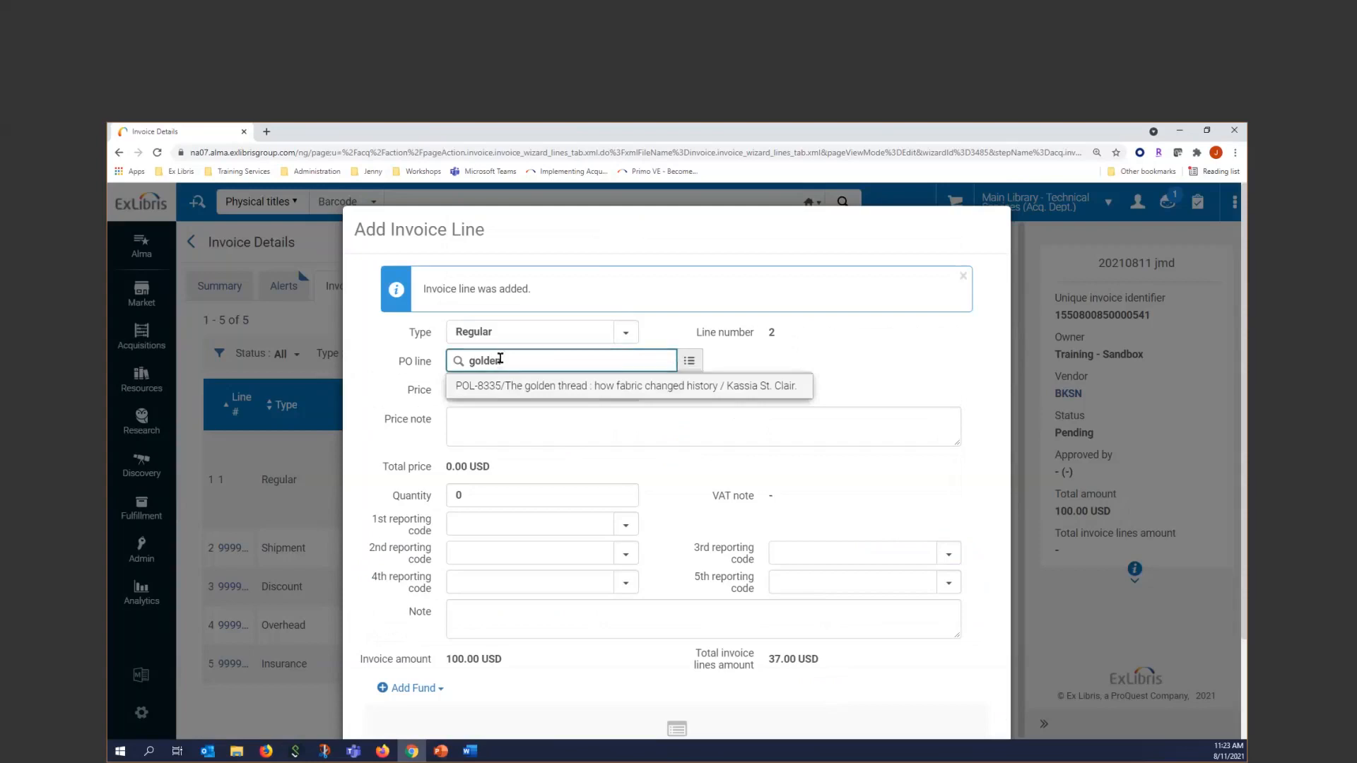
{"action": "left_click", "coordinate": [510, 385]}
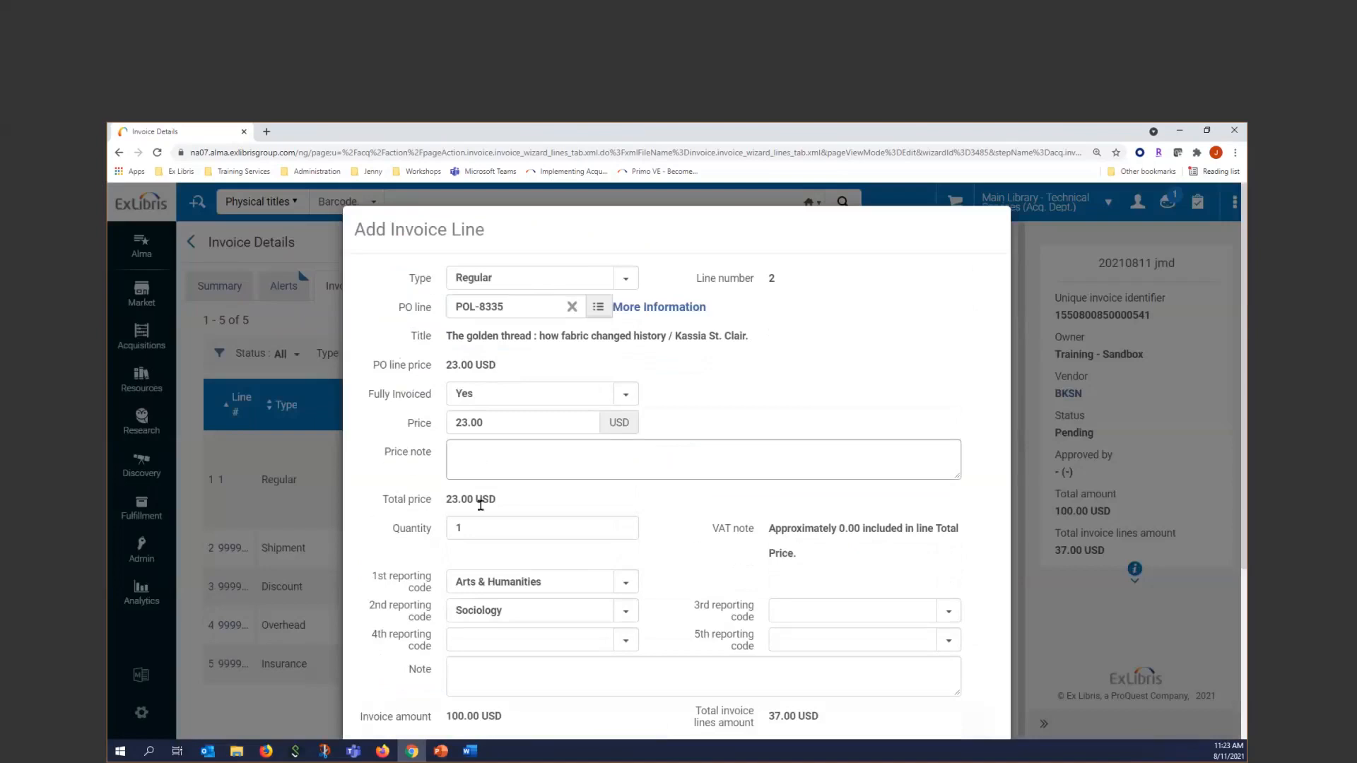
Set the price of the "The golden thread" invoice line to 21.00 USD and add the line, closing the dialog
{"action": "left_click", "coordinate": [503, 421]}
{"action": "key", "text": "ctrl+a"}
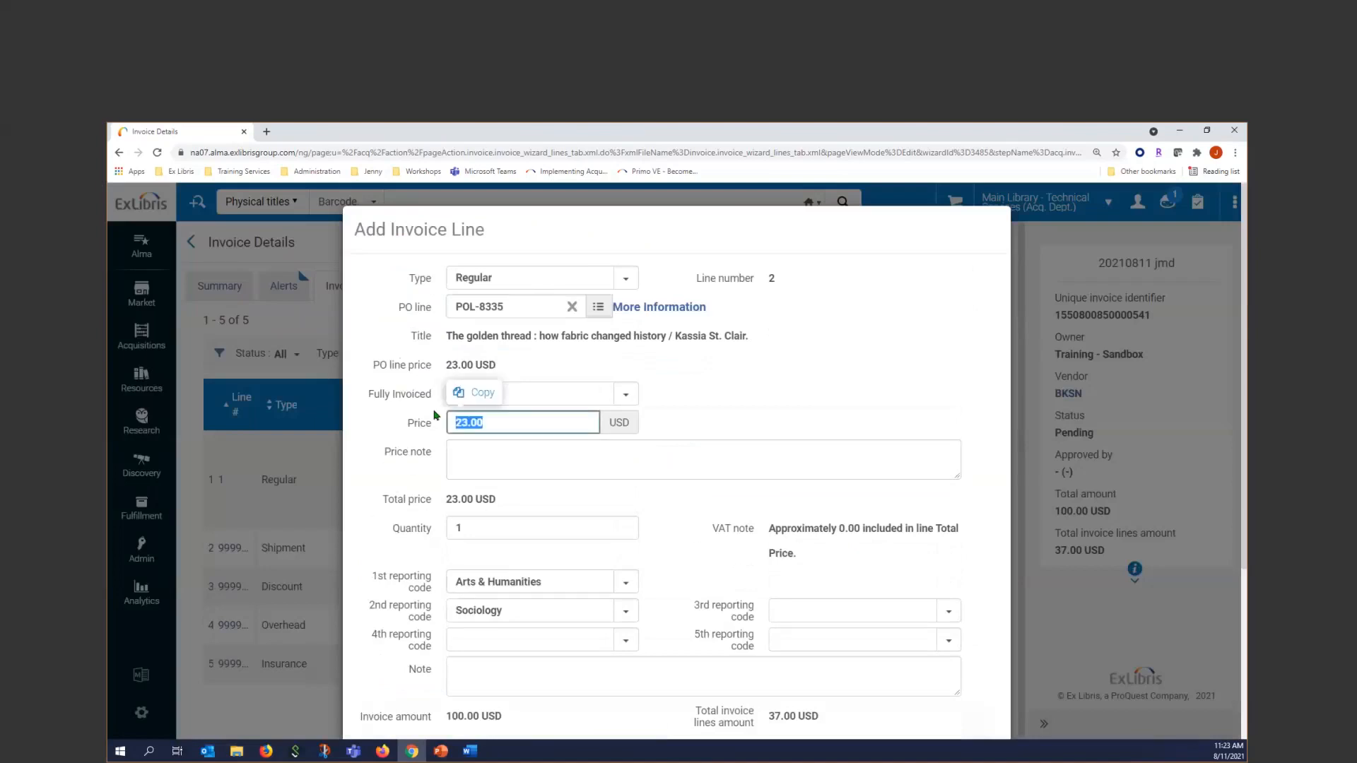
{"action": "type", "text": "21"}
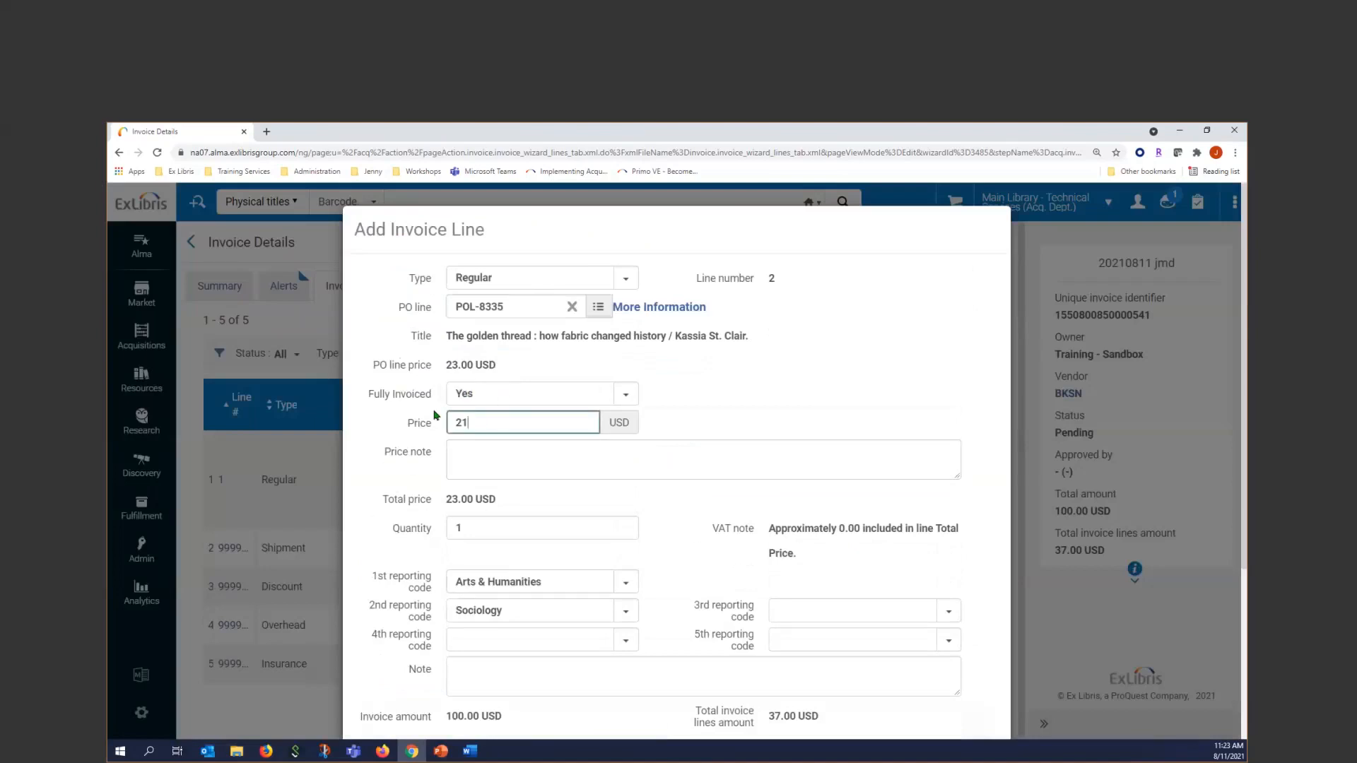
{"action": "type", "text": ".00"}
{"action": "left_click", "coordinate": [695, 414]}
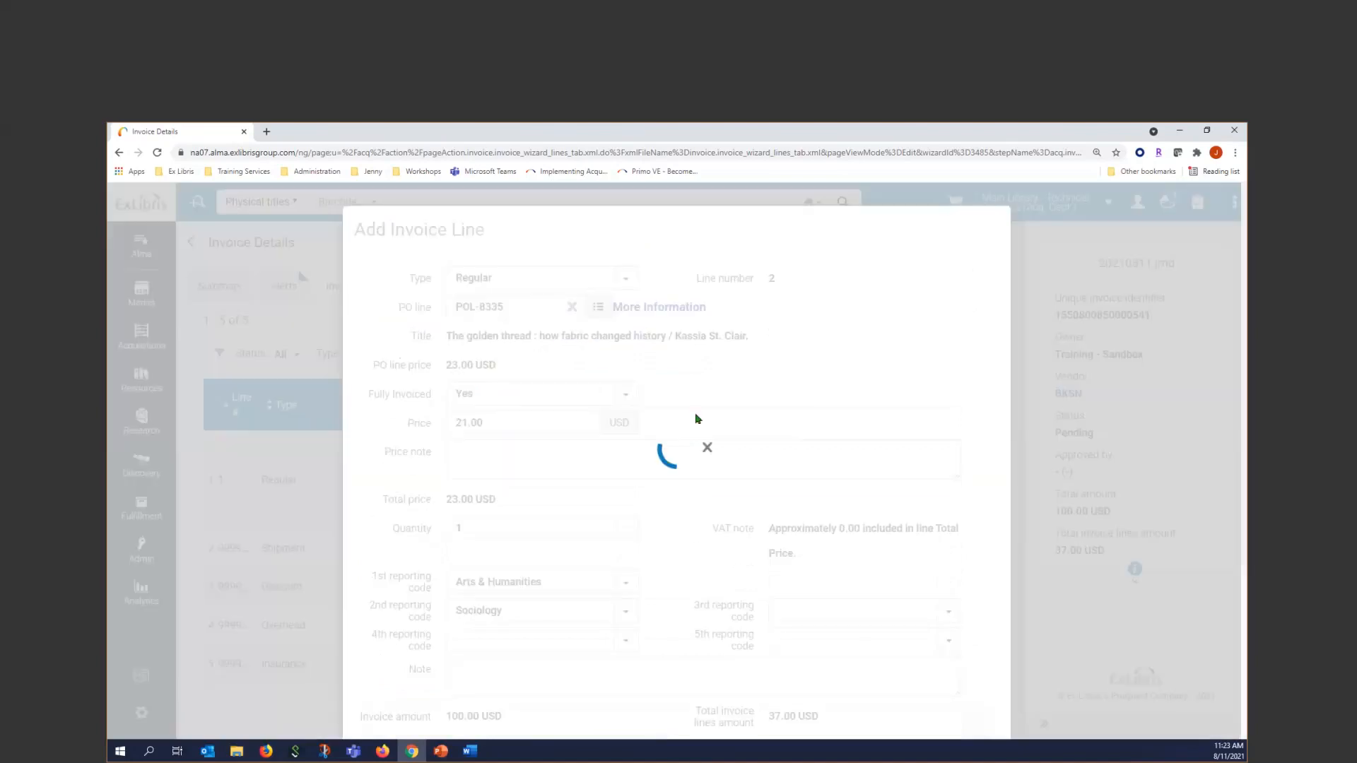
{"action": "scroll", "coordinate": [696, 418], "scroll_direction": "down", "scroll_amount": 4}
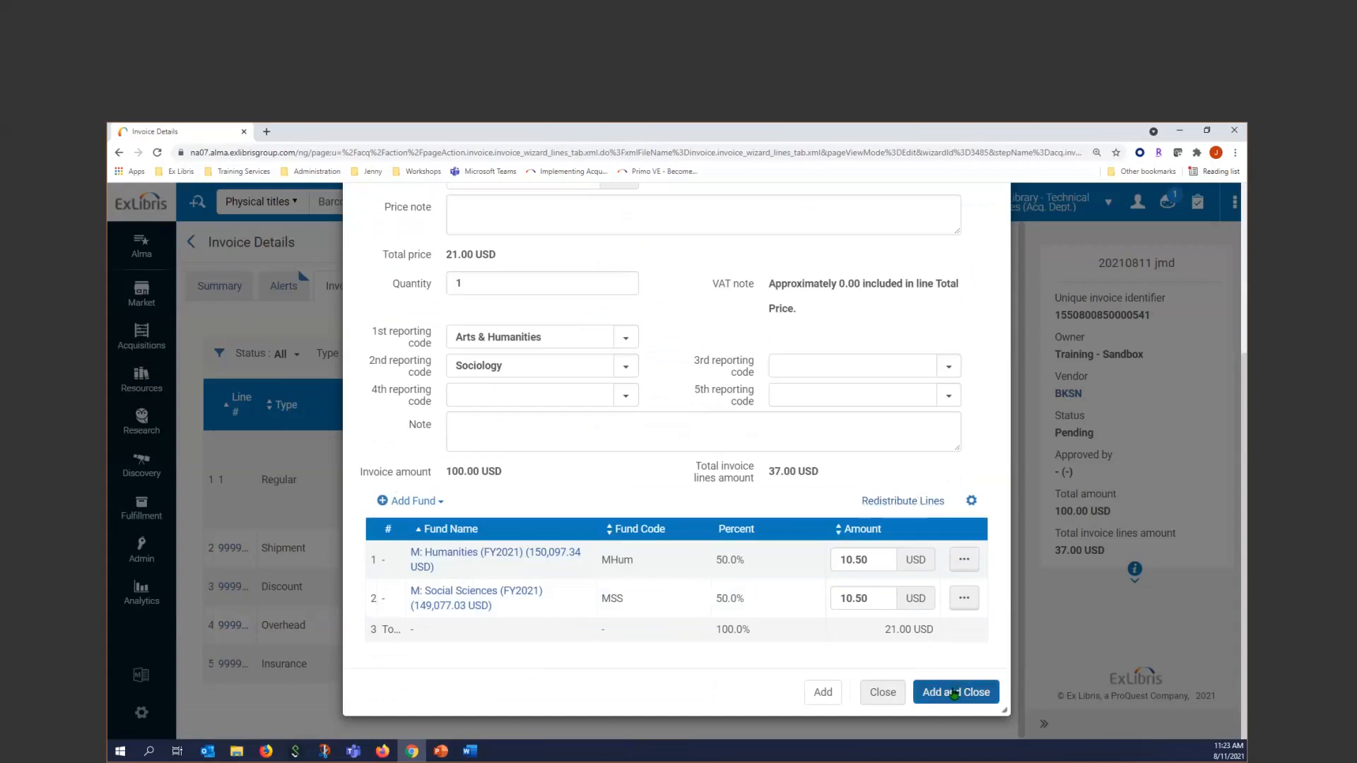
{"action": "left_click", "coordinate": [932, 693]}
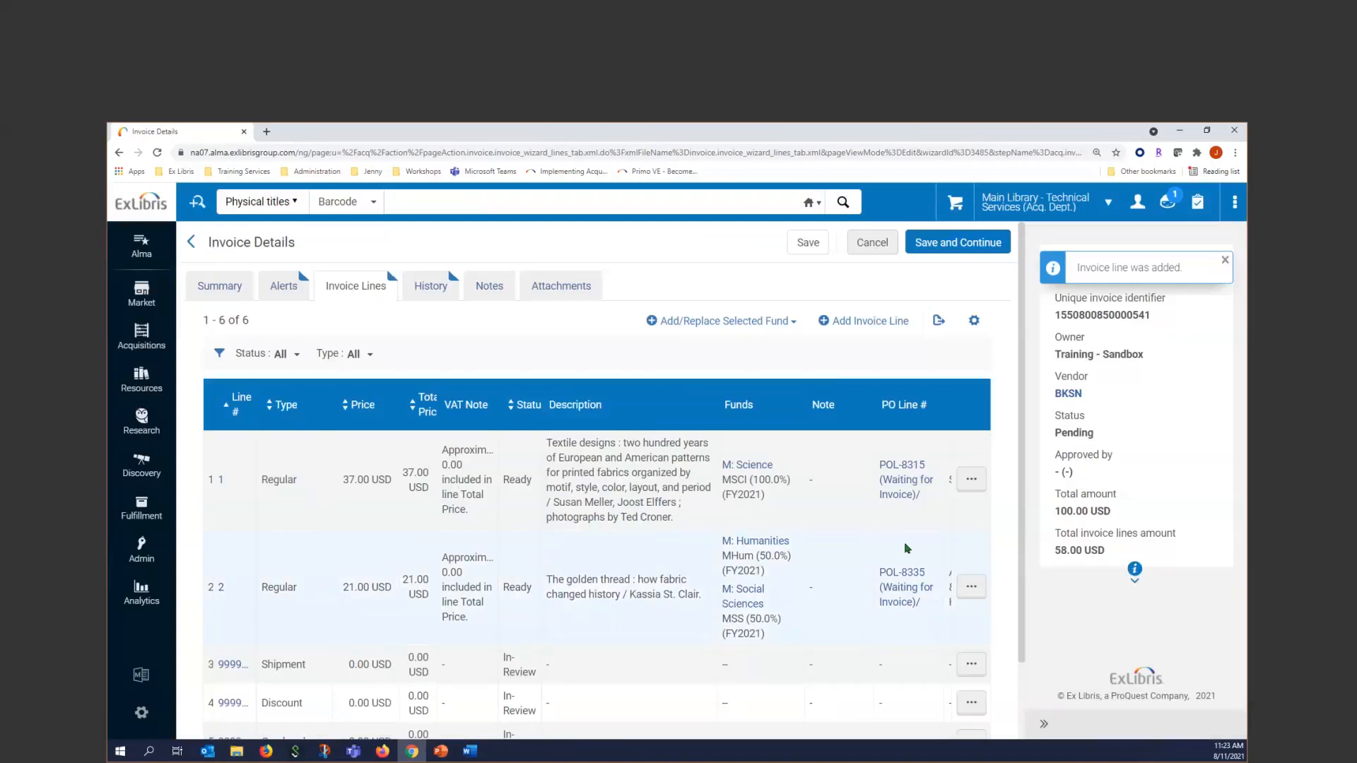
Check the total invoice lines amount on the invoice summary and try to save and continue the invoice
{"action": "left_click", "coordinate": [222, 287]}
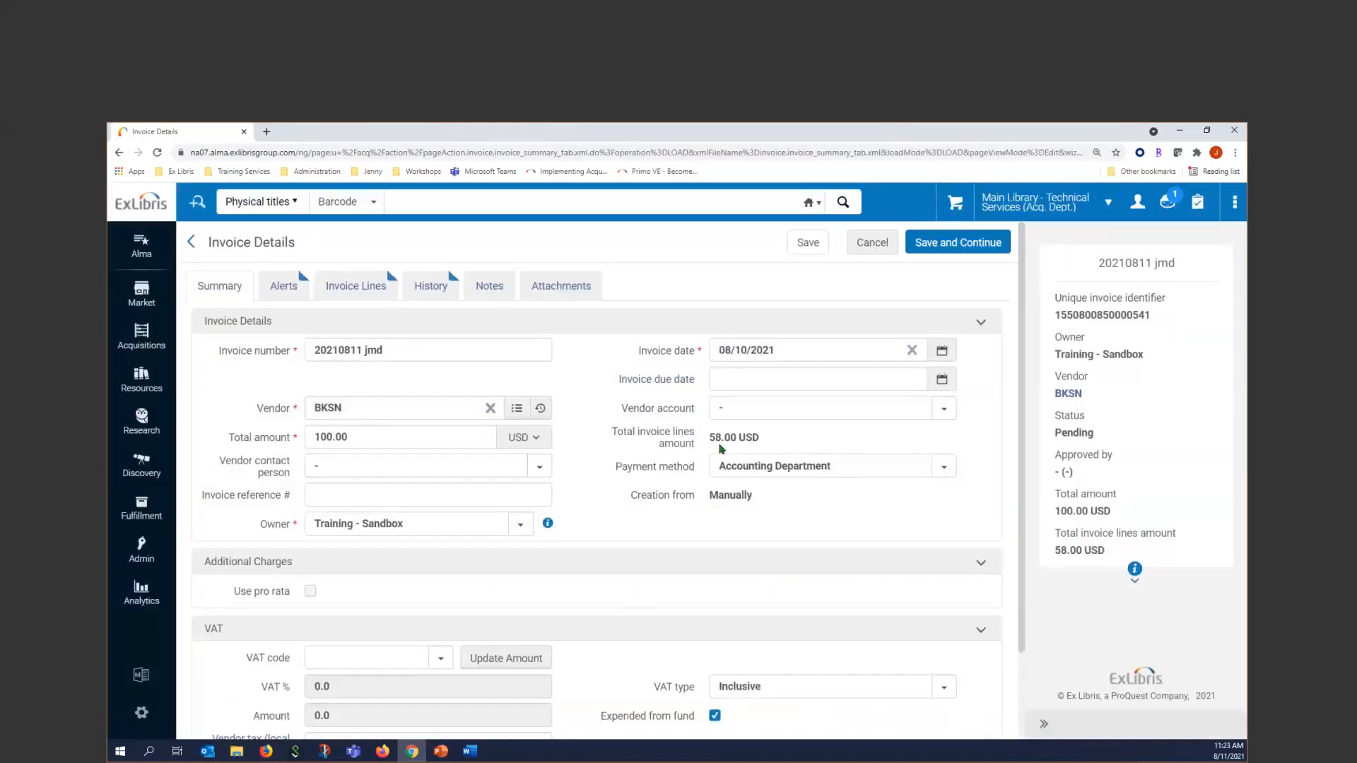
{"action": "triple_click", "coordinate": [759, 439]}
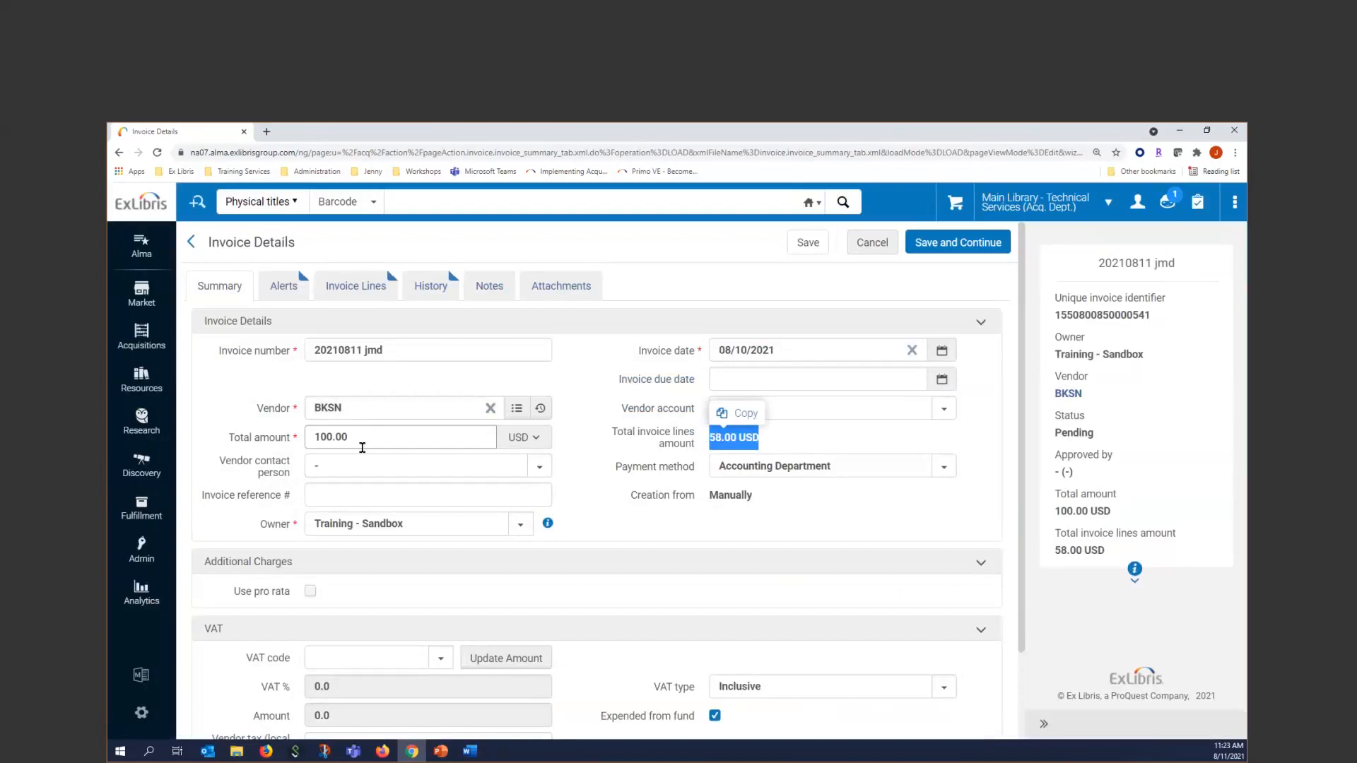
{"action": "left_click", "coordinate": [956, 244]}
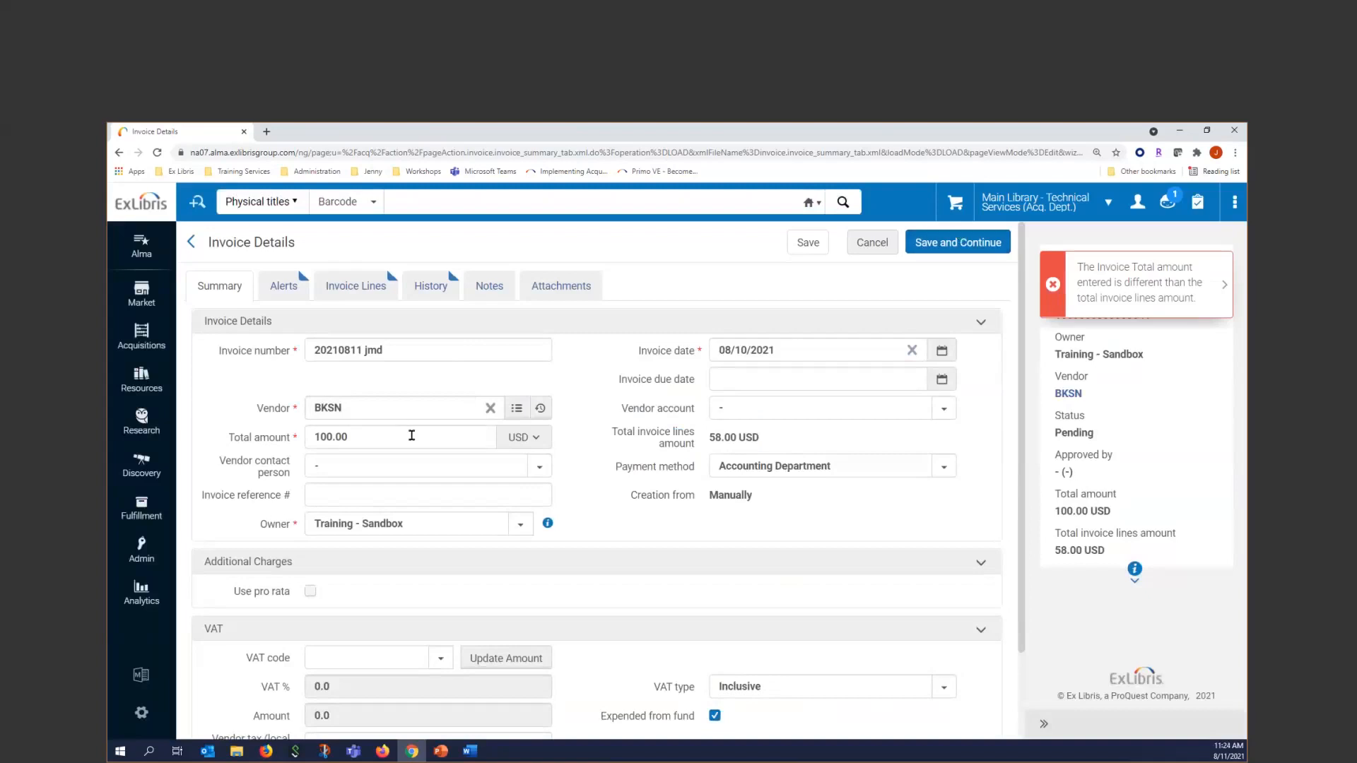
Set the invoice's total amount to 58.00 USD to match its lines, and save and continue the invoice
{"action": "left_click_drag", "start_coordinate": [367, 436], "coordinate": [155, 423]}
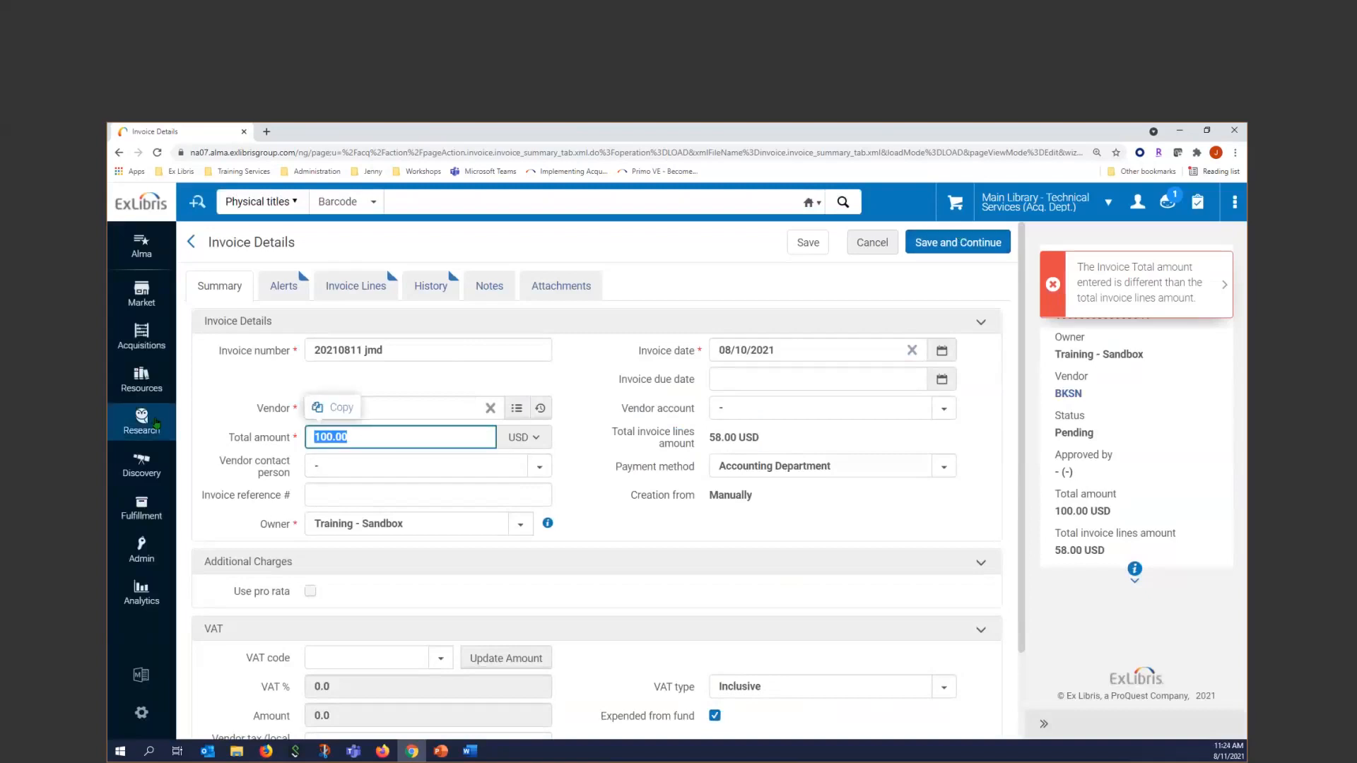
{"action": "type", "text": "58.00"}
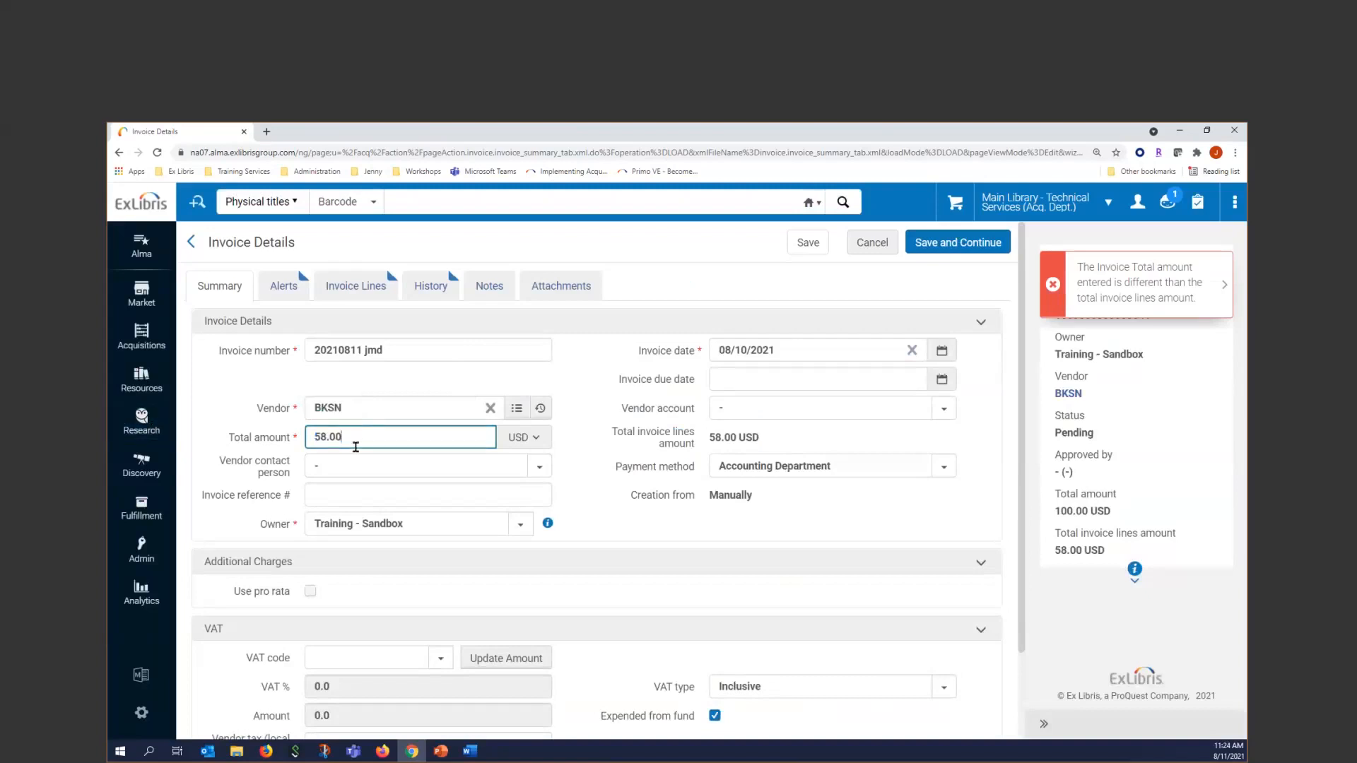
{"action": "left_click", "coordinate": [574, 443]}
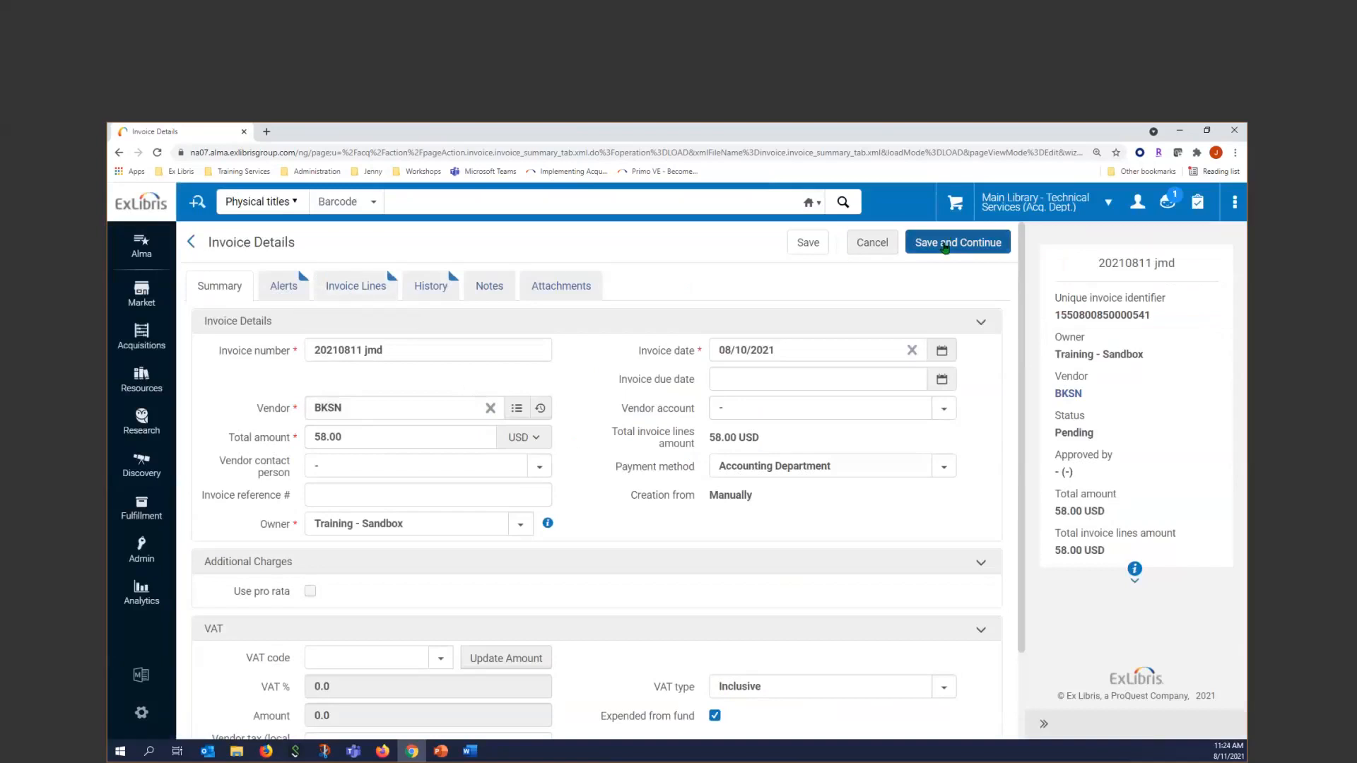
{"action": "left_click", "coordinate": [944, 247]}
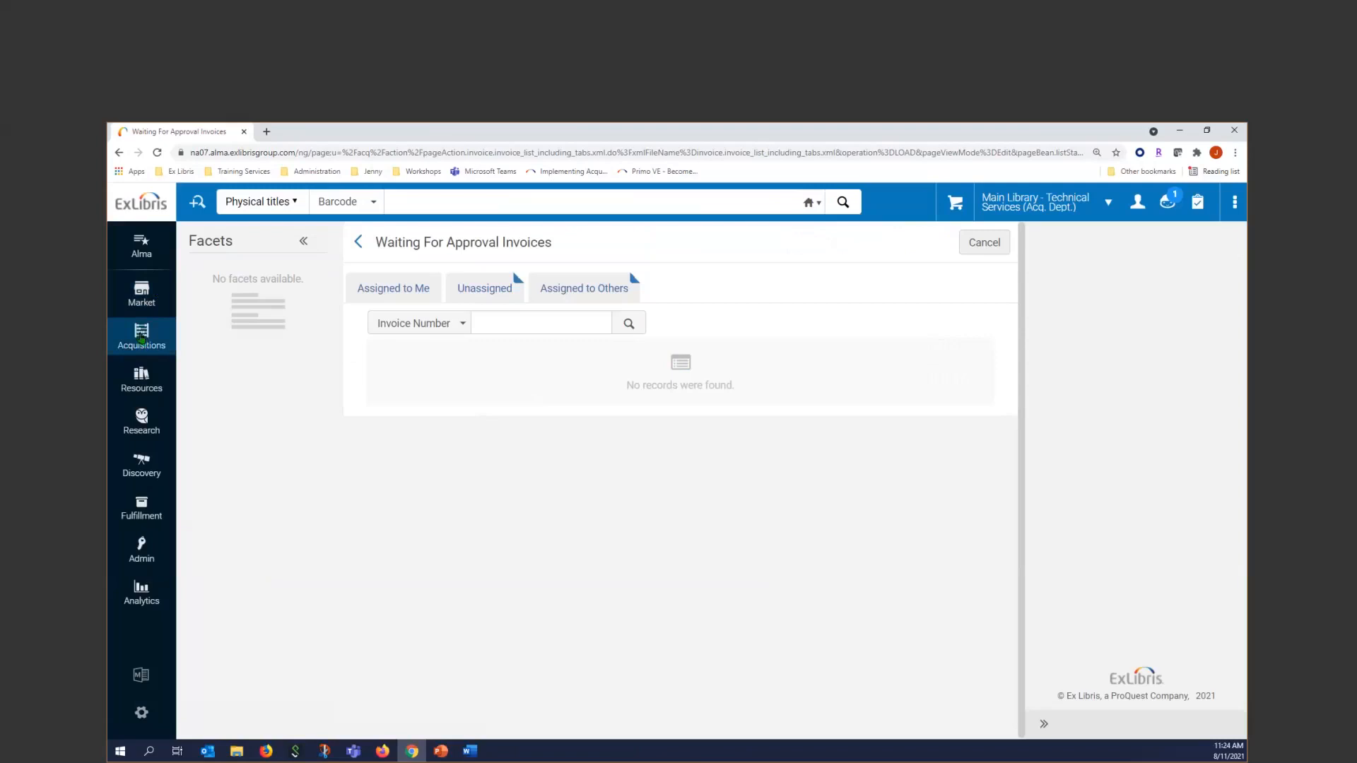
Start creating another invoice using the From PO creation process, without handling receiving
{"action": "left_click", "coordinate": [141, 338]}
{"action": "left_click", "coordinate": [255, 580]}
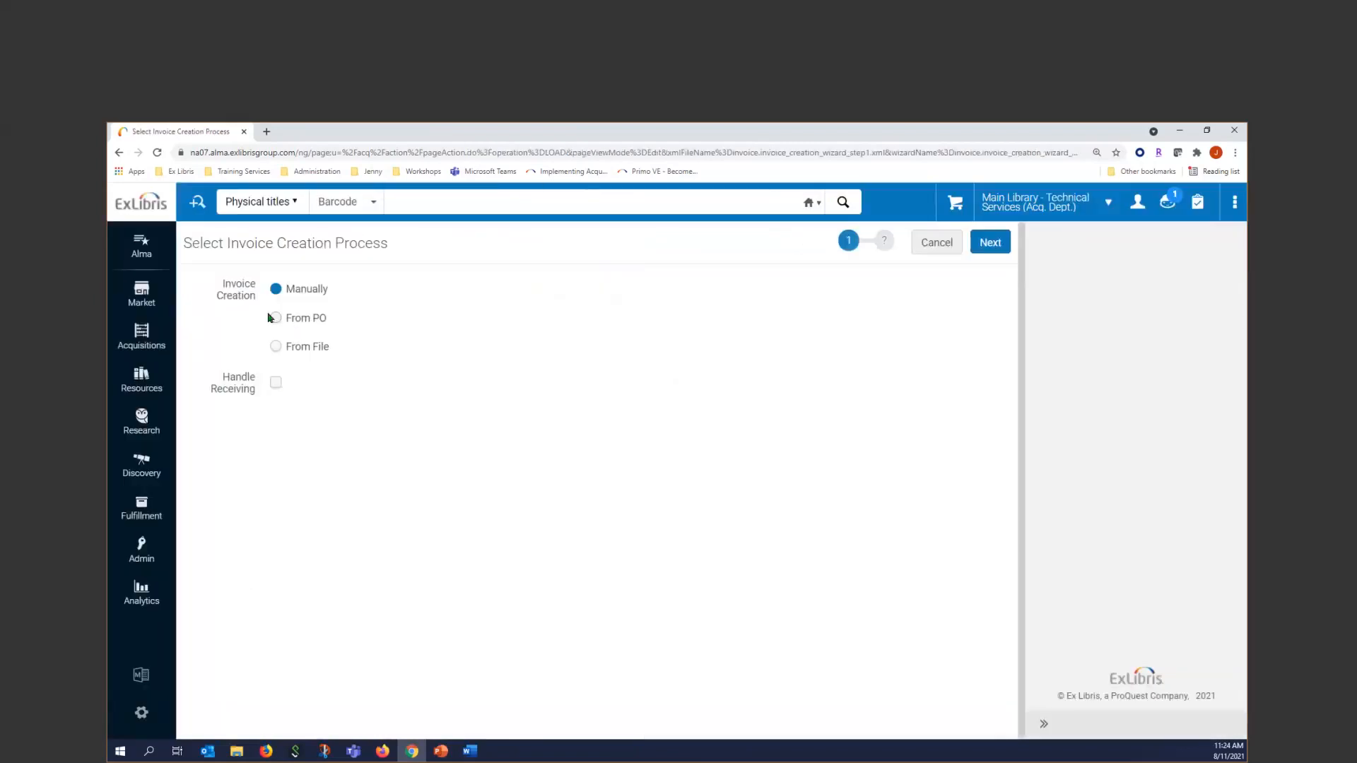
{"action": "left_click", "coordinate": [274, 322]}
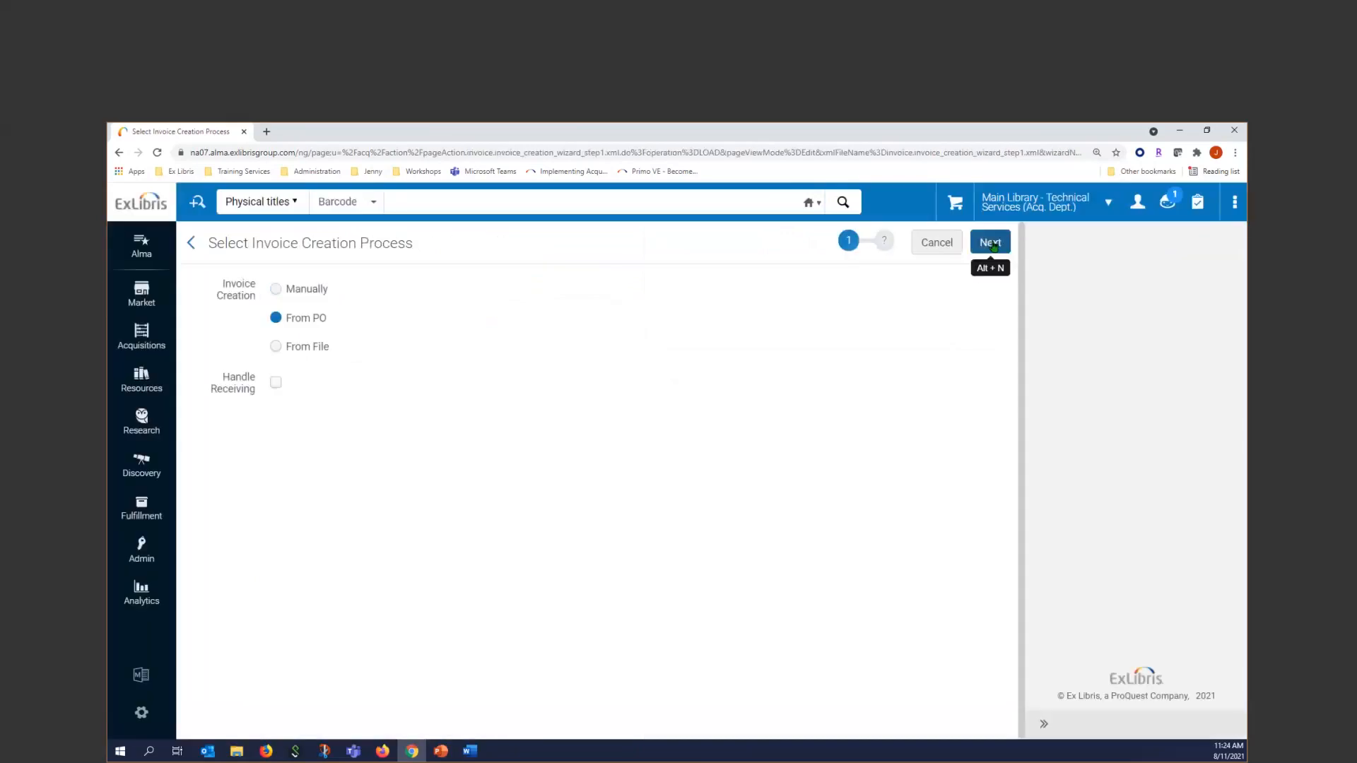
{"action": "left_click", "coordinate": [992, 244]}
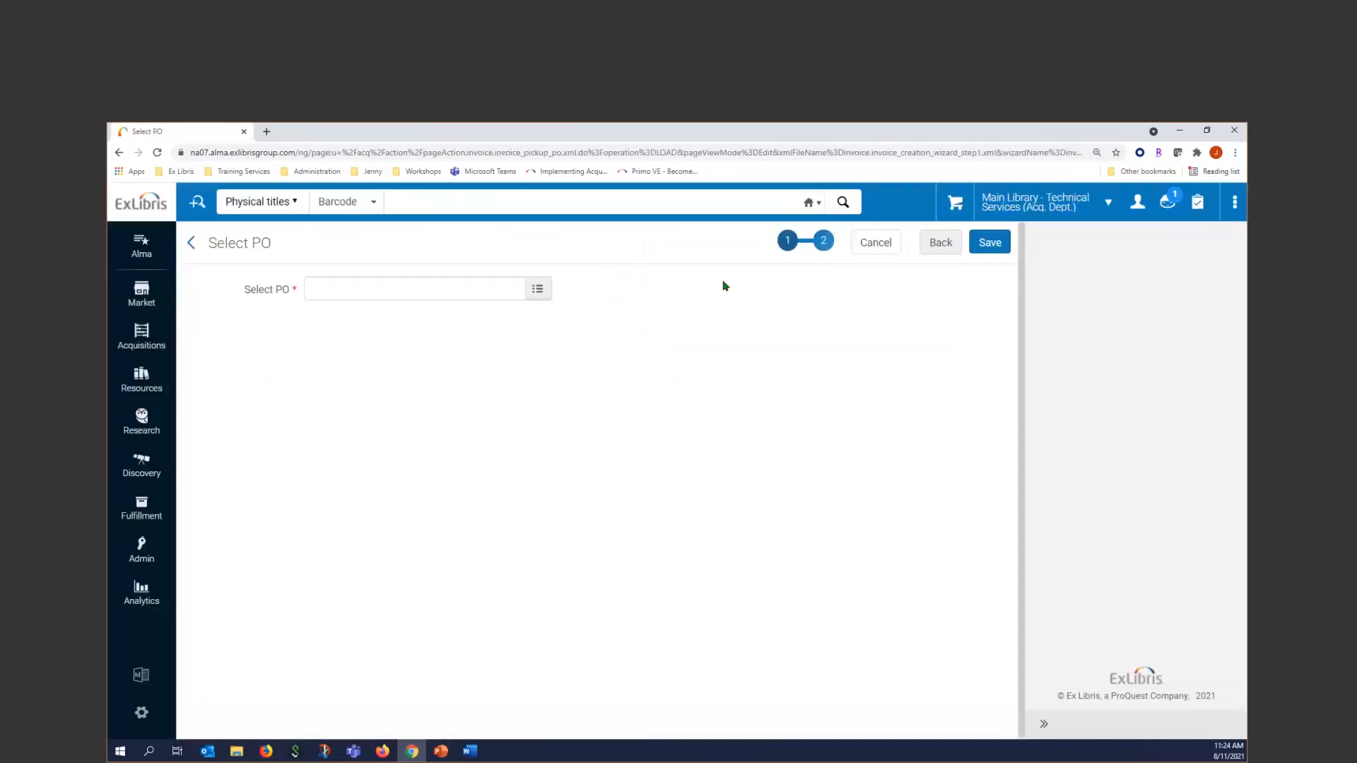
Find the Book Sense purchase order by its PO number, select it and save to create the invoice
{"action": "left_click", "coordinate": [394, 291]}
{"action": "left_click", "coordinate": [373, 295]}
{"action": "type", "text": "1"}
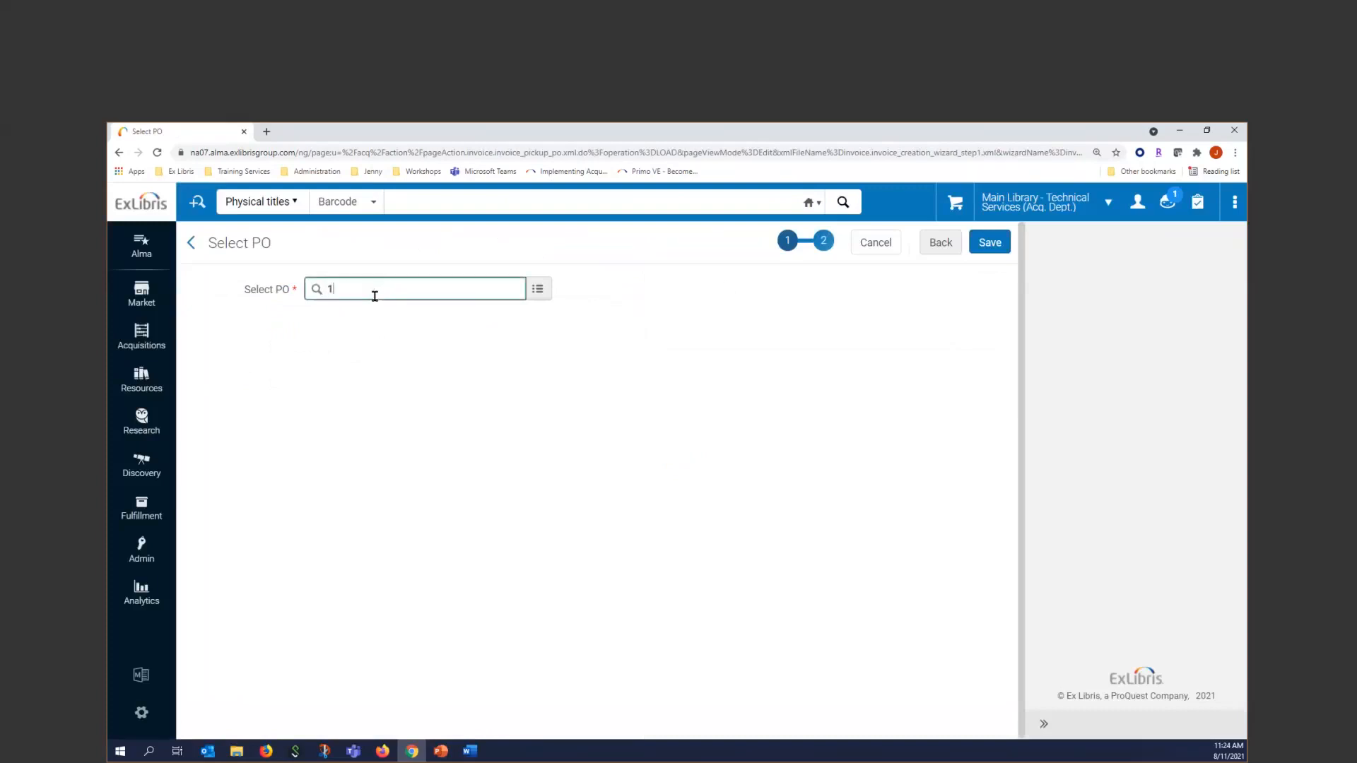
{"action": "type", "text": "03313"}
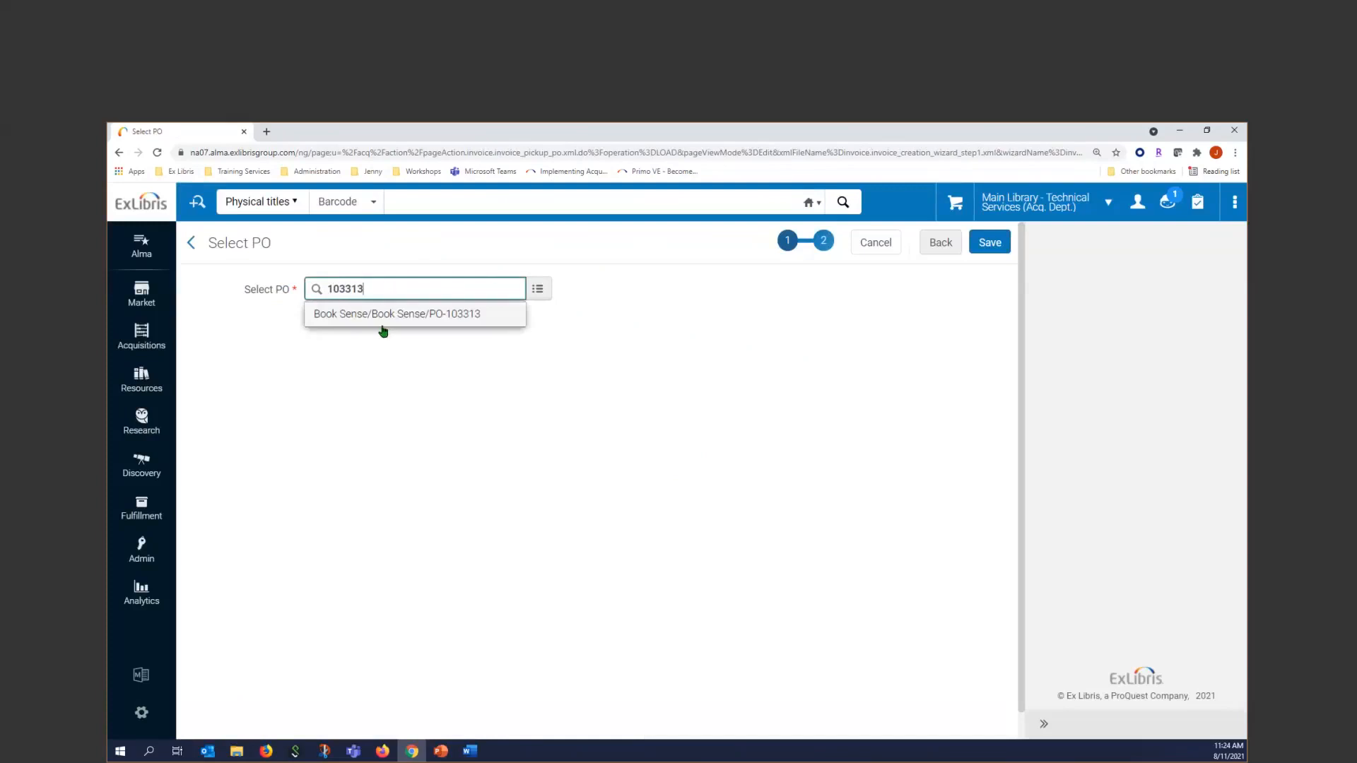
{"action": "left_click", "coordinate": [388, 318]}
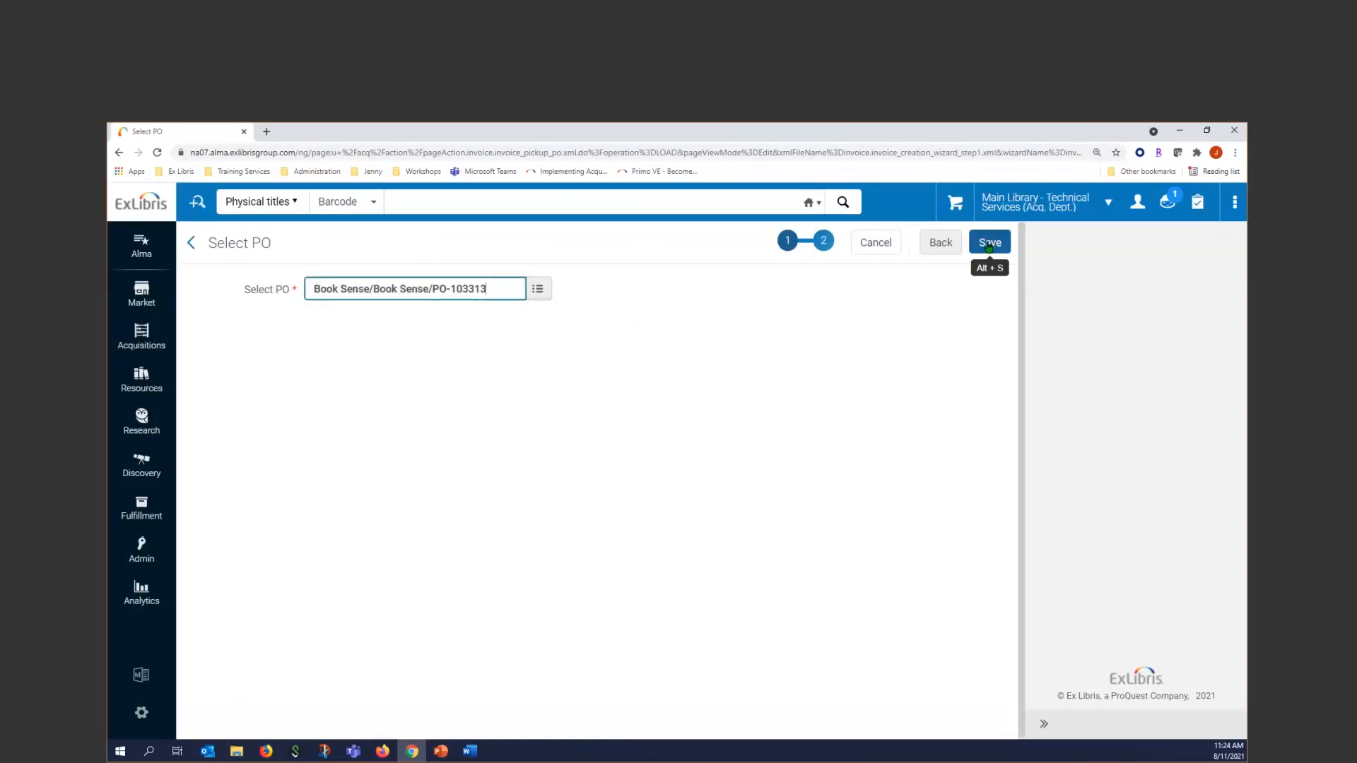
{"action": "left_click", "coordinate": [987, 243]}
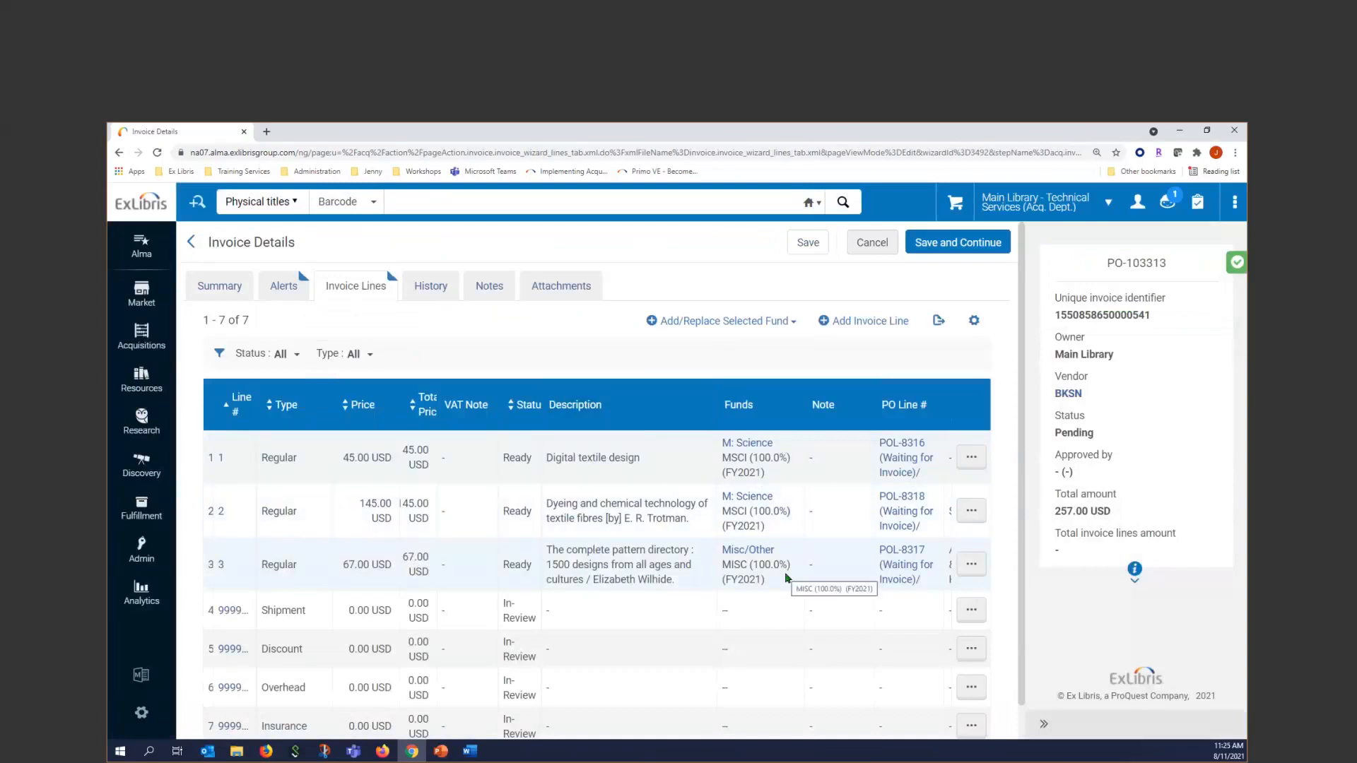
Review the reporting codes and funding of the "Digital textile design" invoice line, and leave it without saving
{"action": "left_click", "coordinate": [971, 456]}
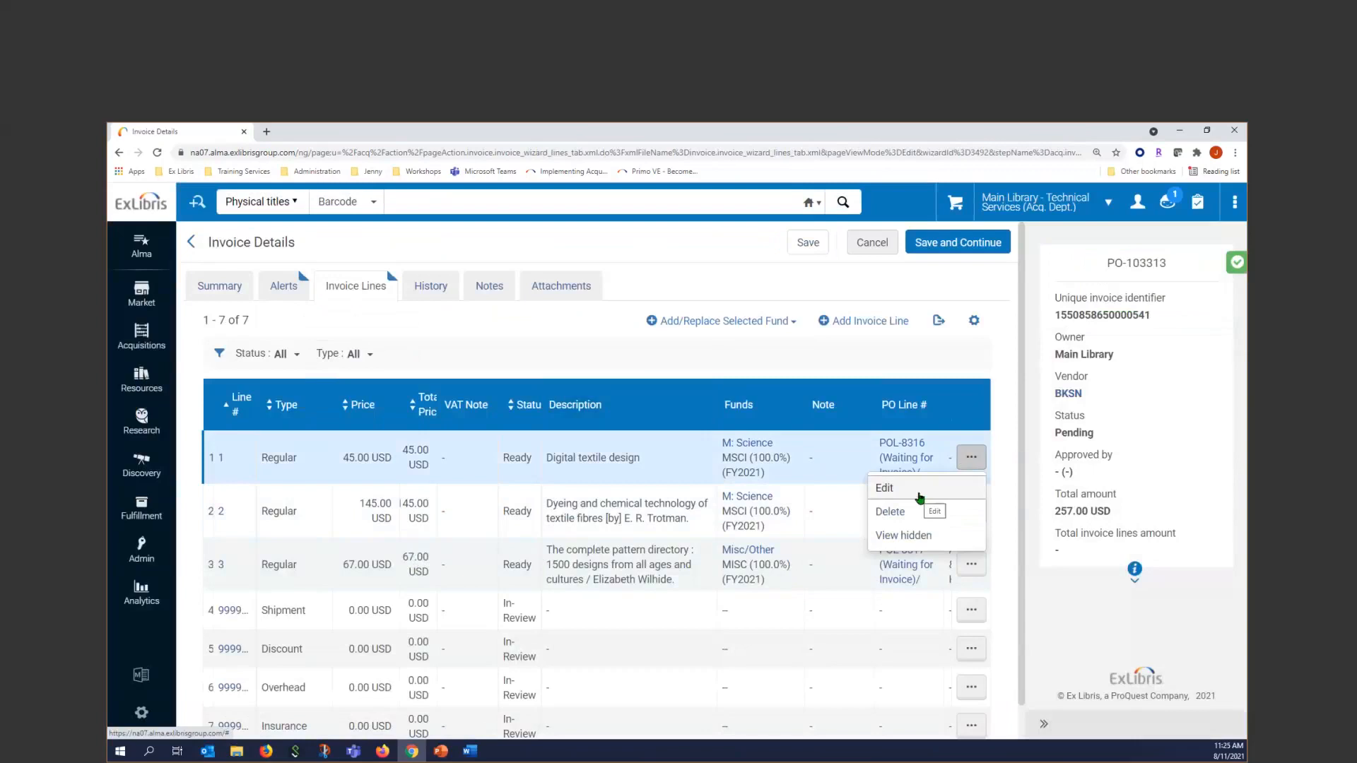
{"action": "left_click", "coordinate": [920, 494]}
{"action": "scroll", "coordinate": [412, 618], "scroll_direction": "down", "scroll_amount": 6}
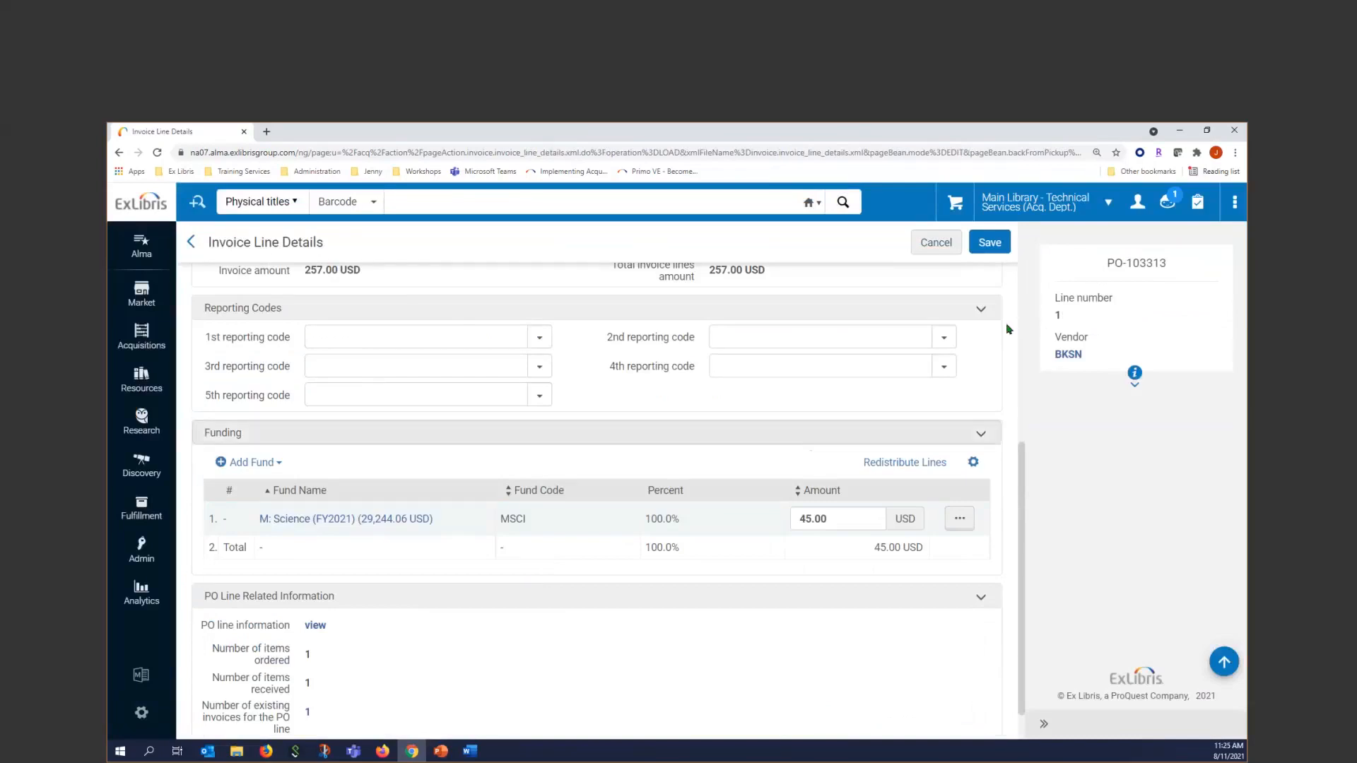
{"action": "left_click", "coordinate": [935, 244]}
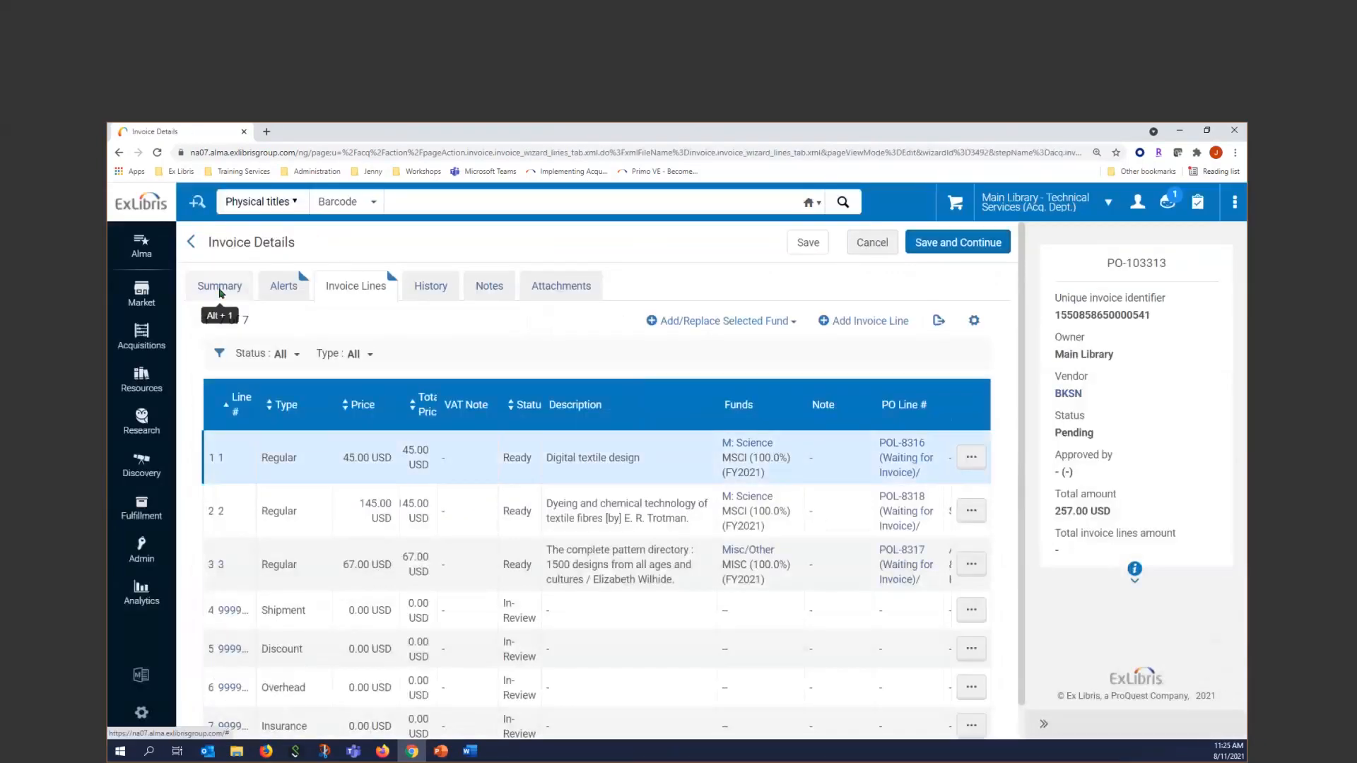
Replace the invoice number on the invoice summary with 20210811-2
{"action": "left_click", "coordinate": [220, 286]}
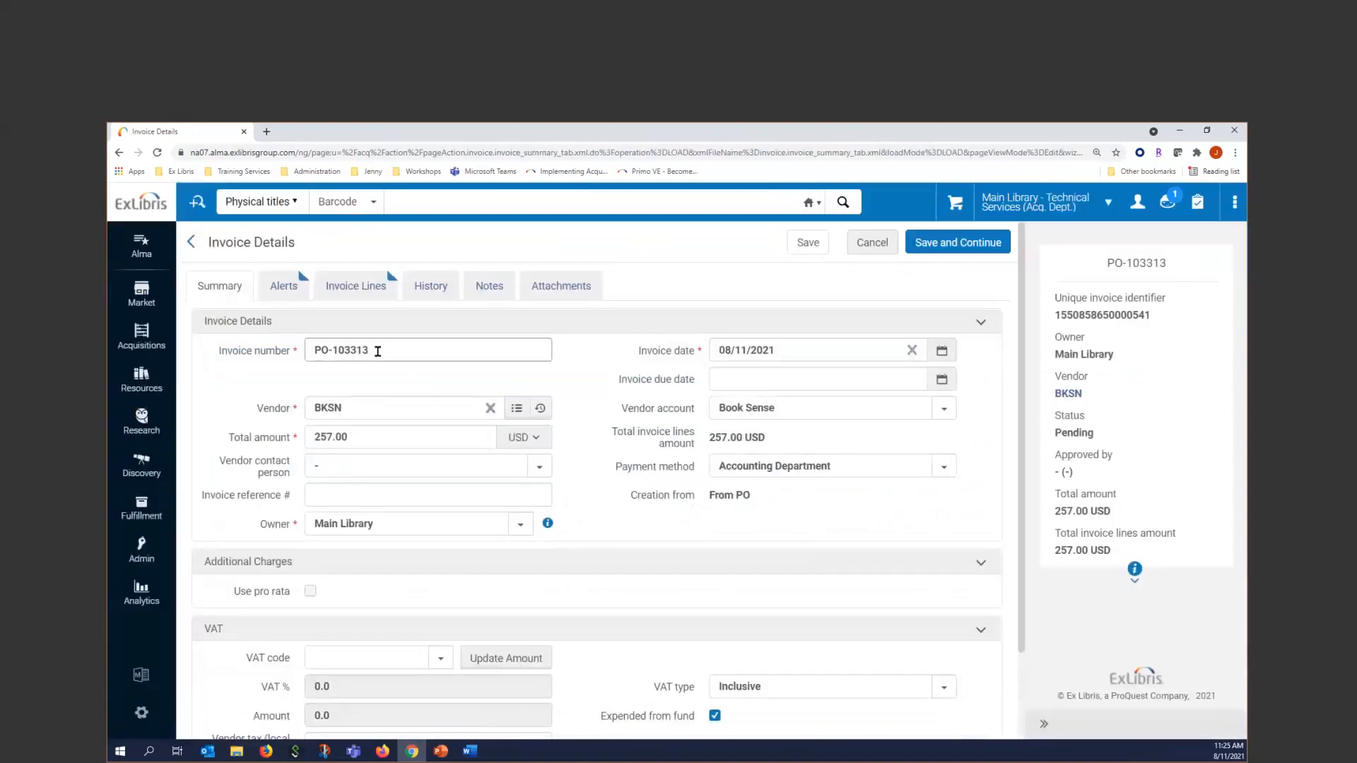
{"action": "type", "text": "2"}
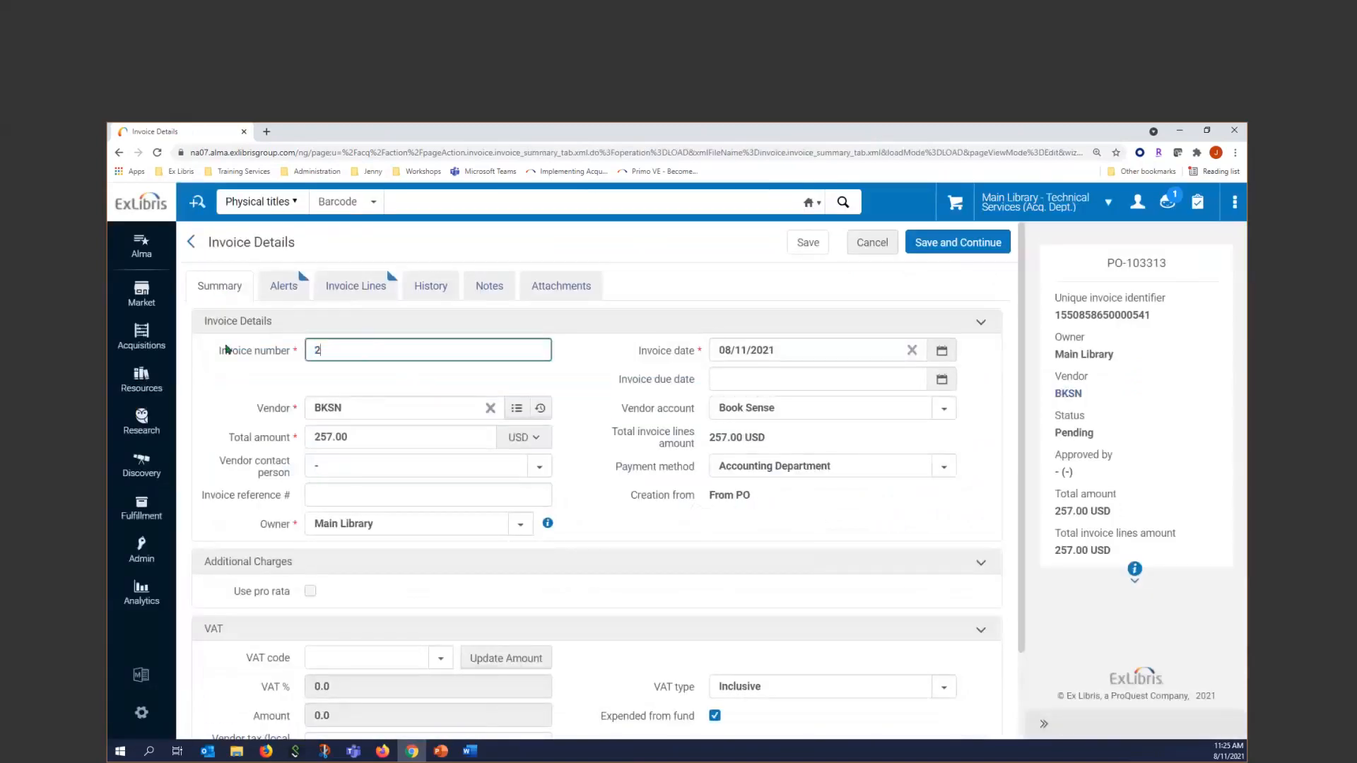
{"action": "type", "text": "0210811-2"}
Set the invoice date to 08/09/2021, review the remaining summary fields, and save and continue the invoice
{"action": "left_click", "coordinate": [943, 353]}
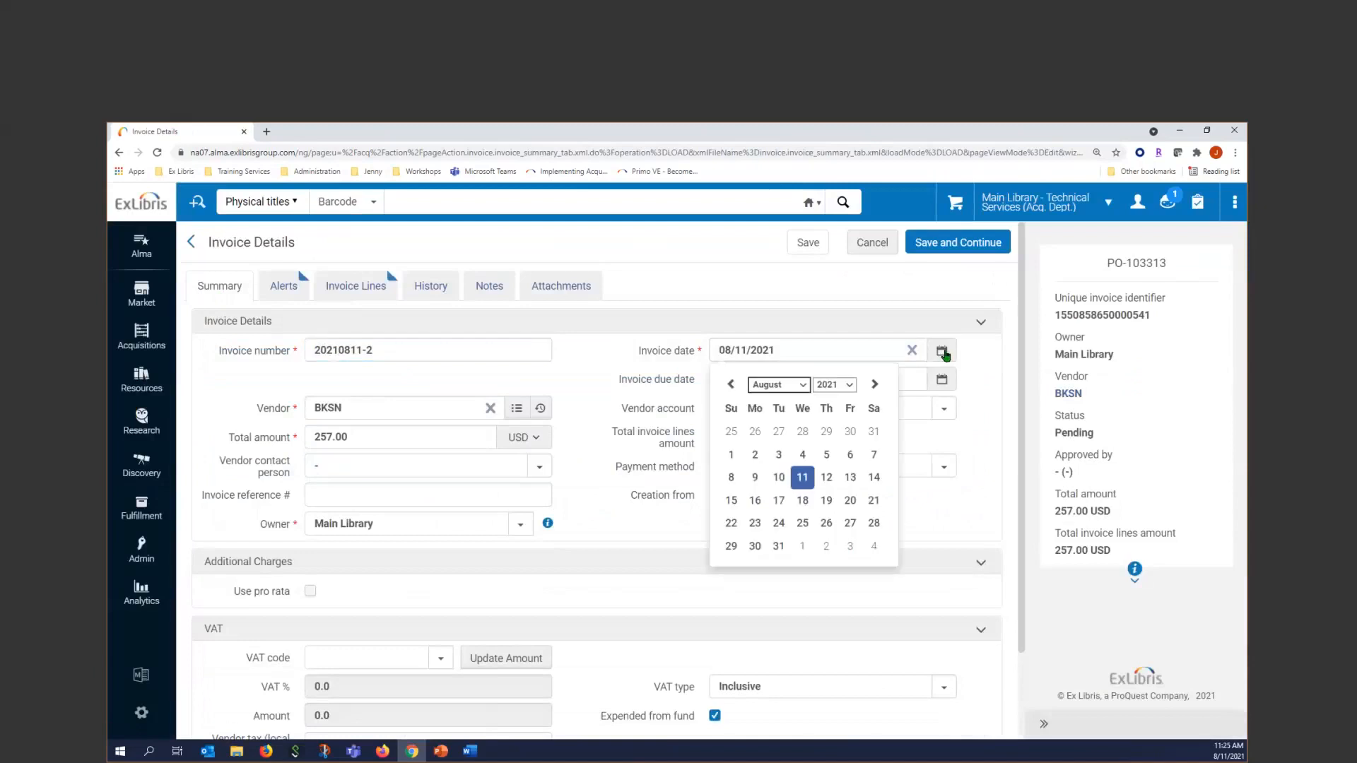
{"action": "left_click", "coordinate": [825, 350]}
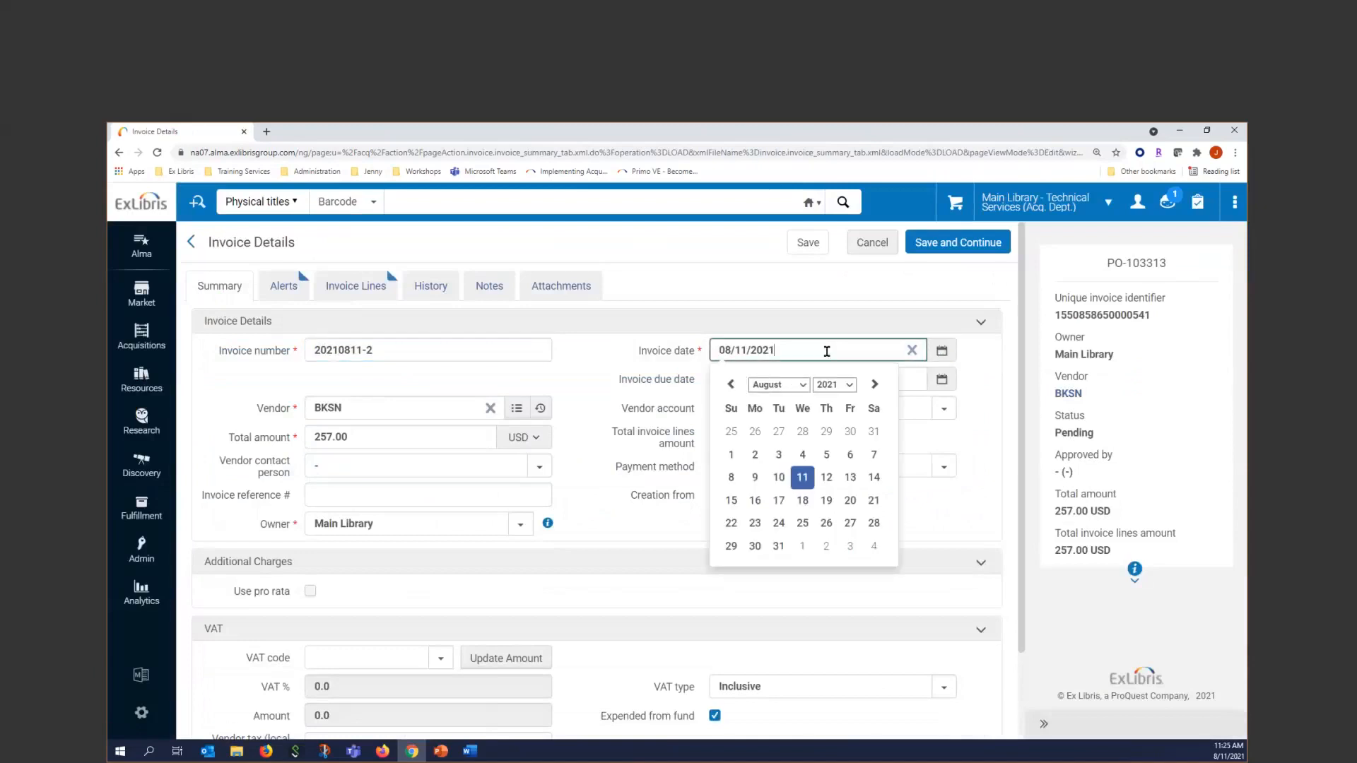
{"action": "left_click", "coordinate": [753, 477]}
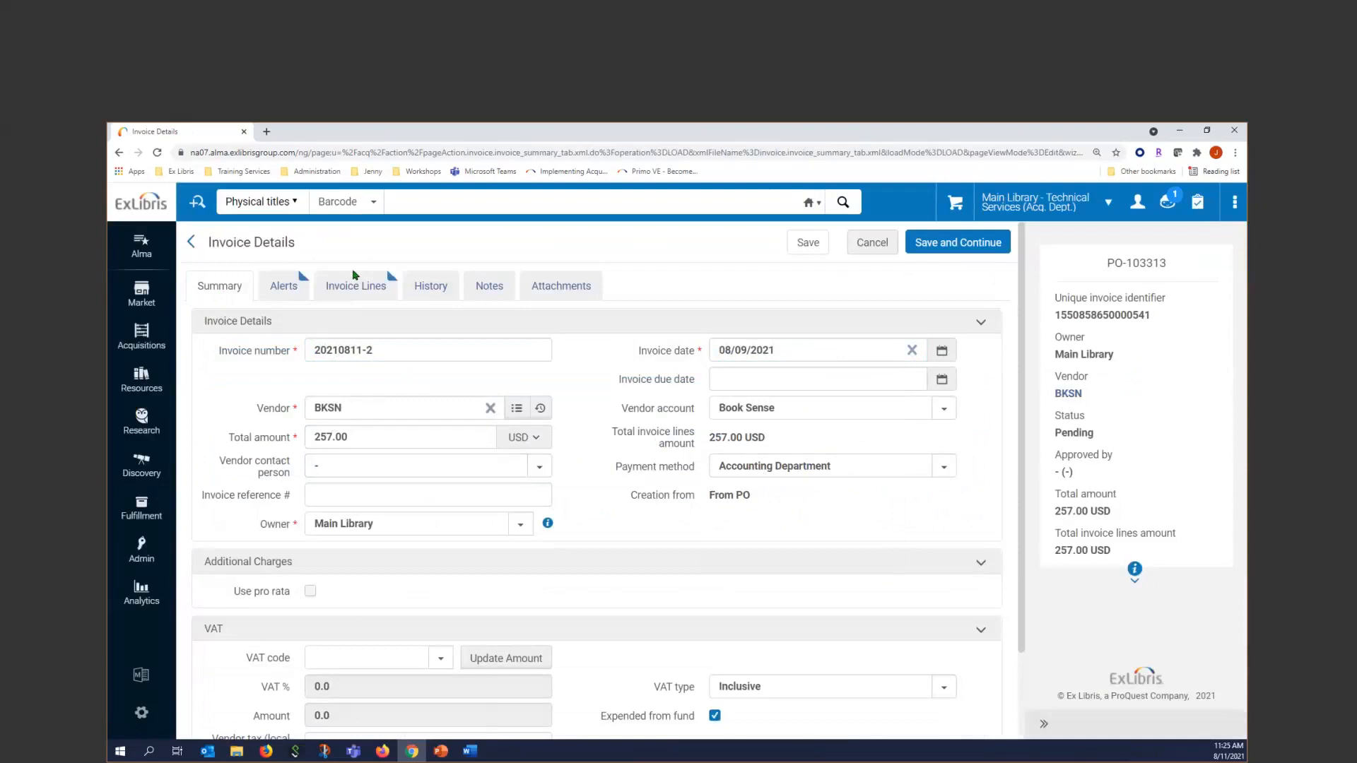
{"action": "scroll", "coordinate": [500, 521], "scroll_direction": "down", "scroll_amount": 2}
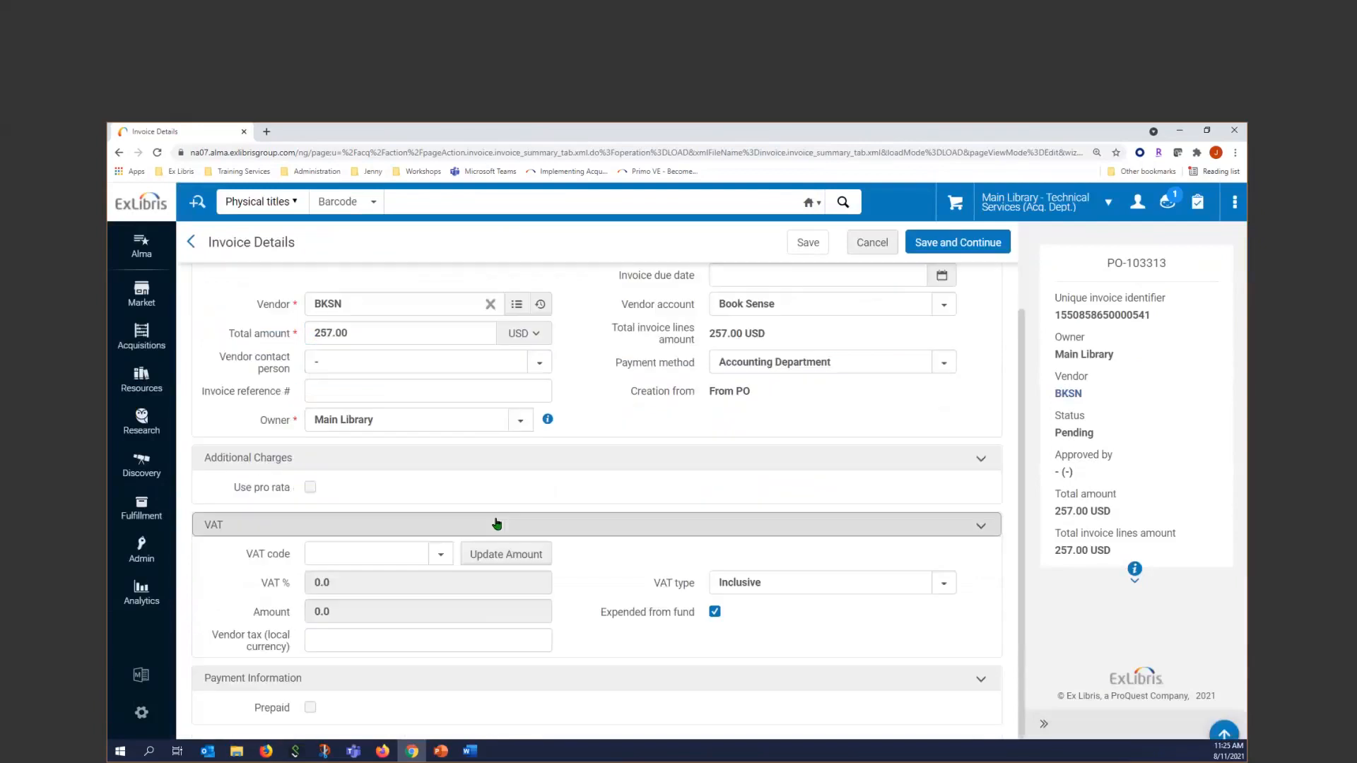
{"action": "scroll", "coordinate": [836, 284], "scroll_direction": "up", "scroll_amount": 2}
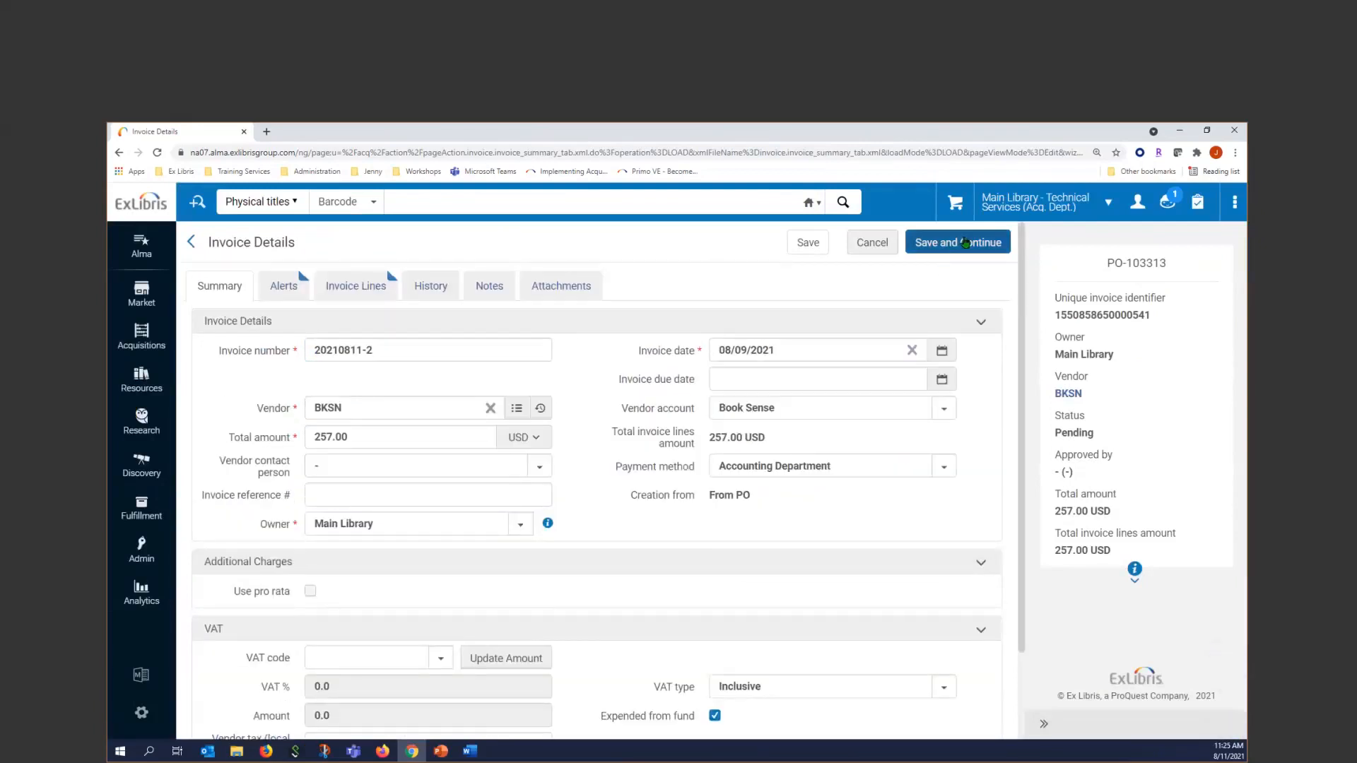
{"action": "left_click", "coordinate": [965, 243]}
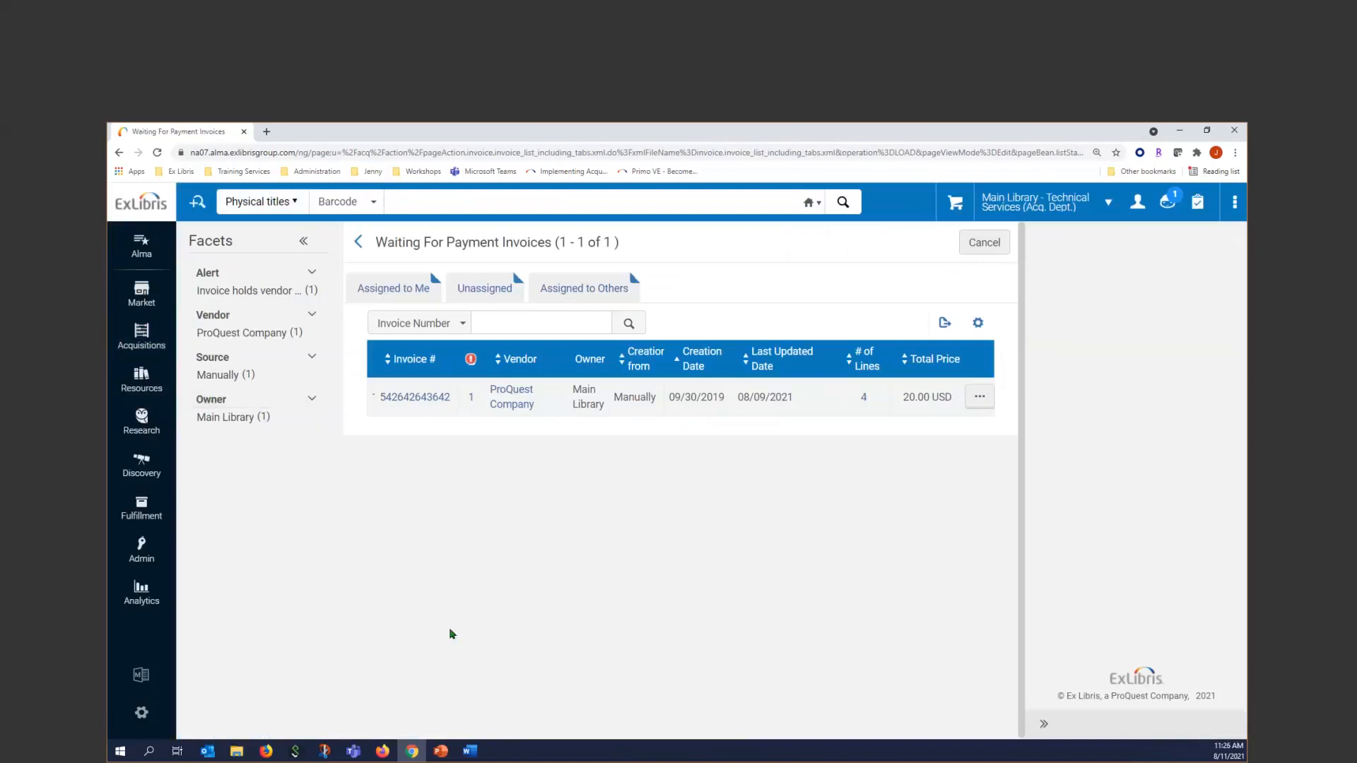
Switch to the PowerPoint training presentation and start the slide show from the Invoice Checks slide
{"action": "left_click", "coordinate": [448, 756]}
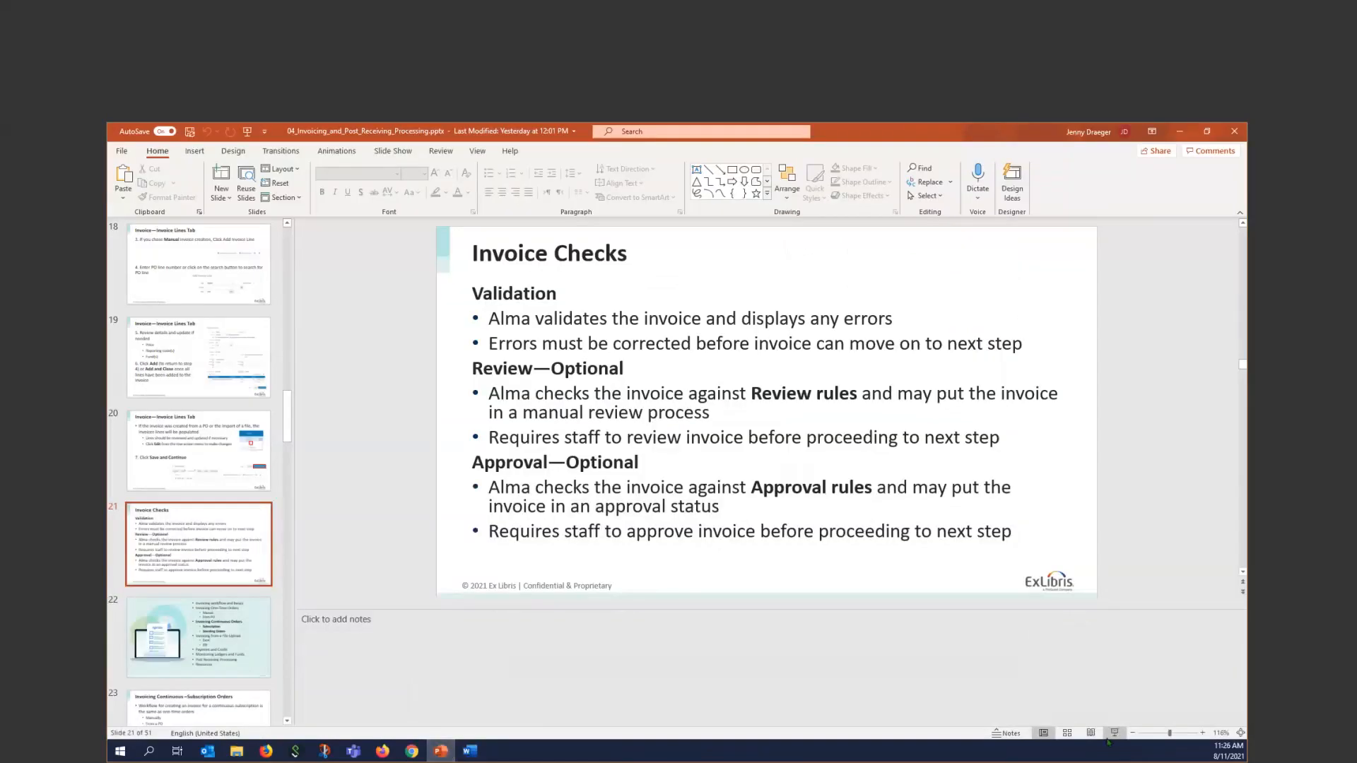
{"action": "left_click", "coordinate": [1115, 734]}
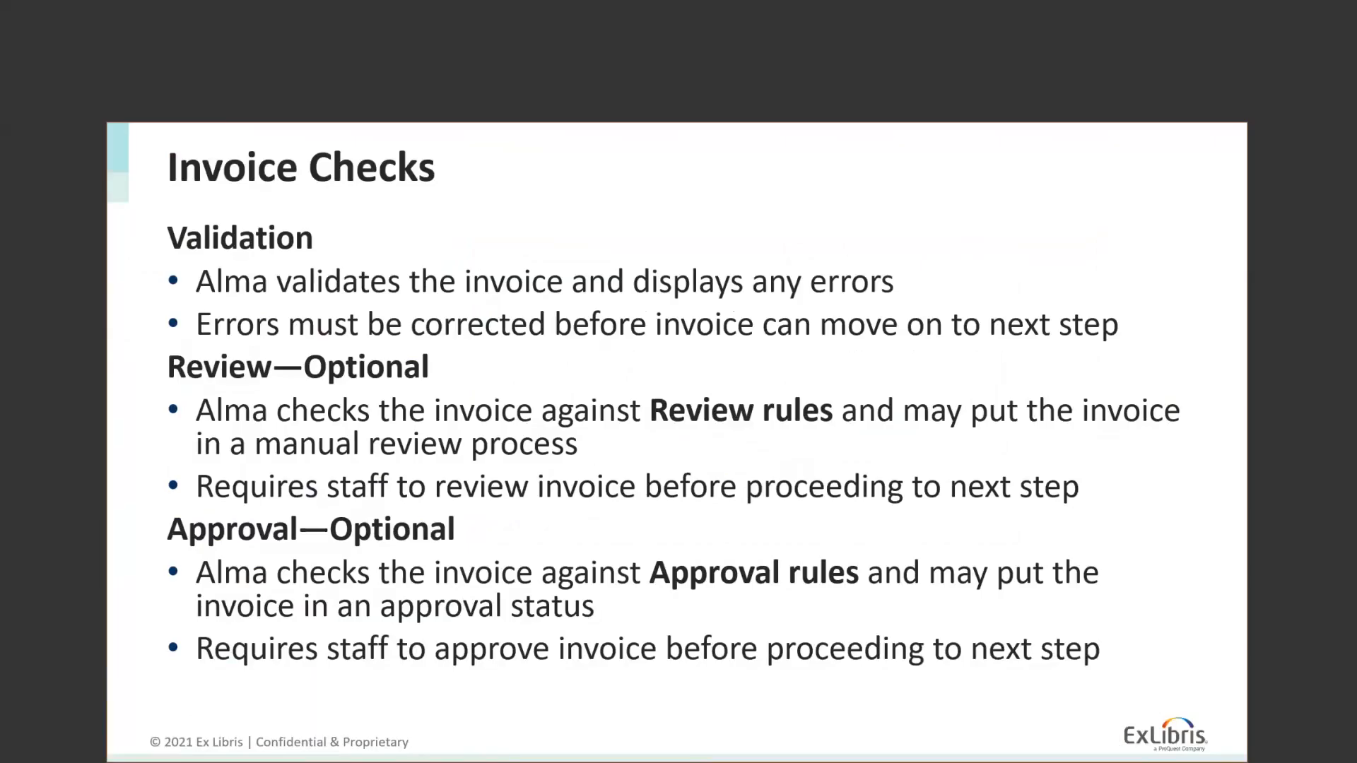